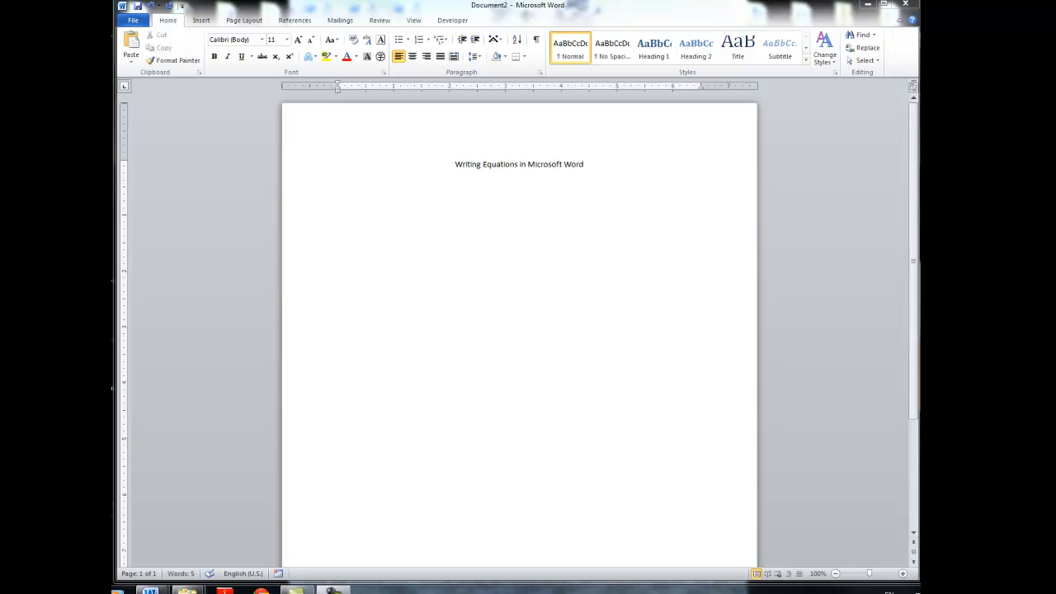
# Insert a new equation below the title and enter 5 + 3 in it.
pyautogui.click(554, 212)
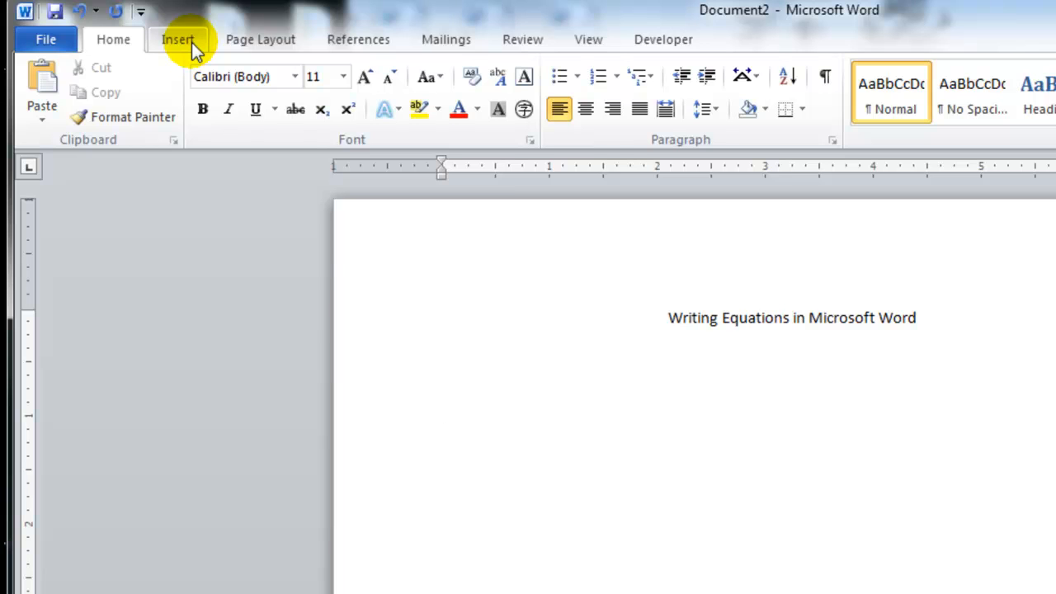
pyautogui.click(185, 42)
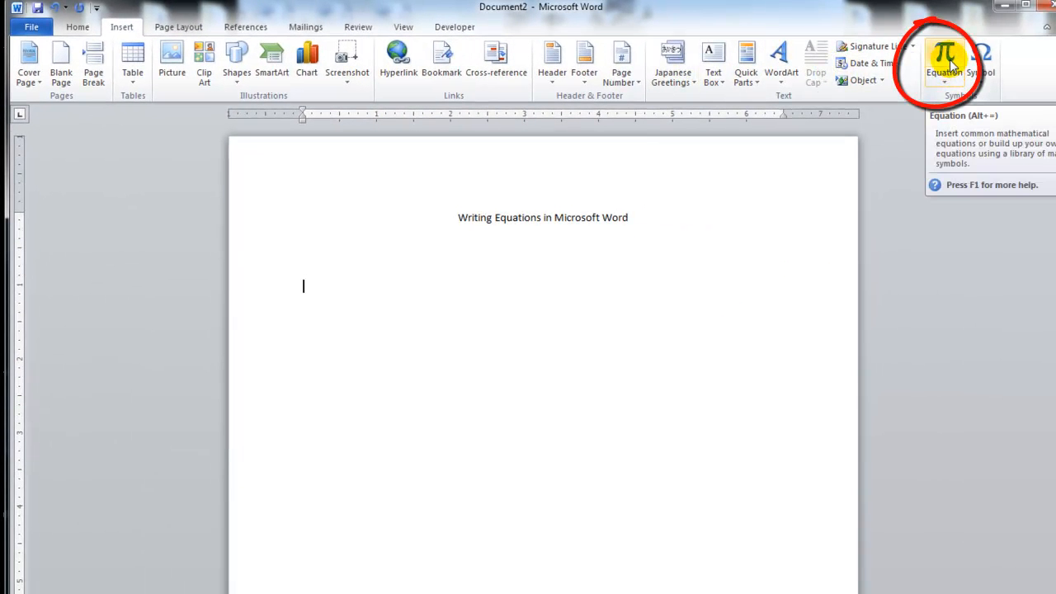
pyautogui.click(949, 61)
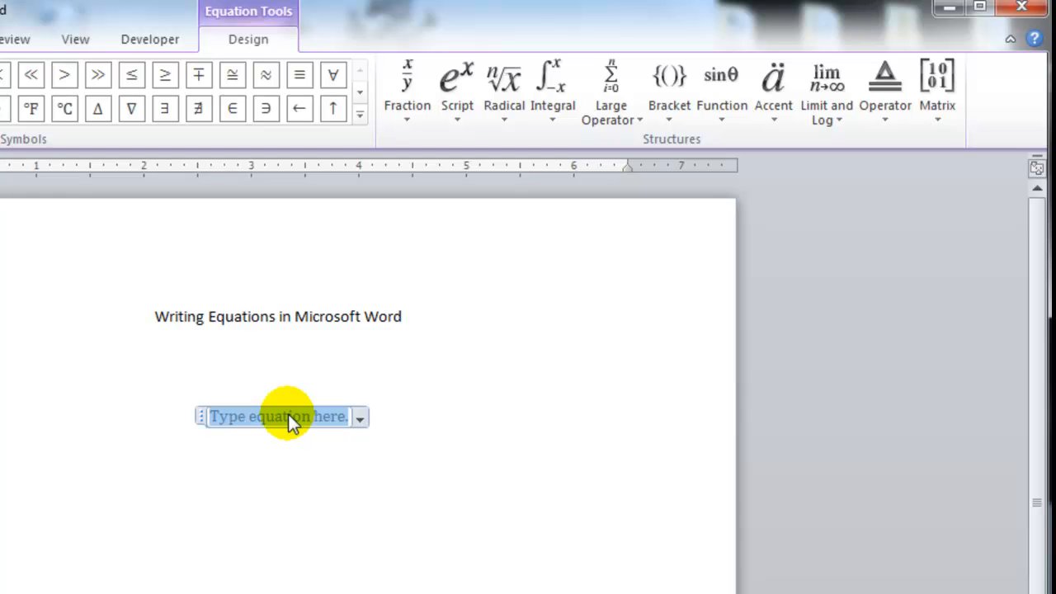
pyautogui.write('5 ')
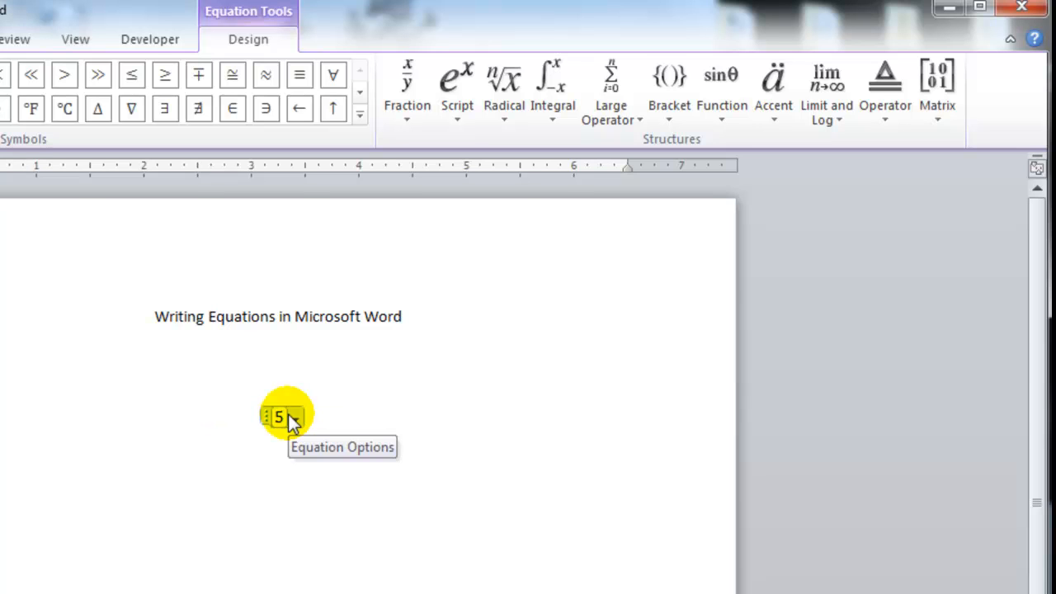
pyautogui.write('+ 3')
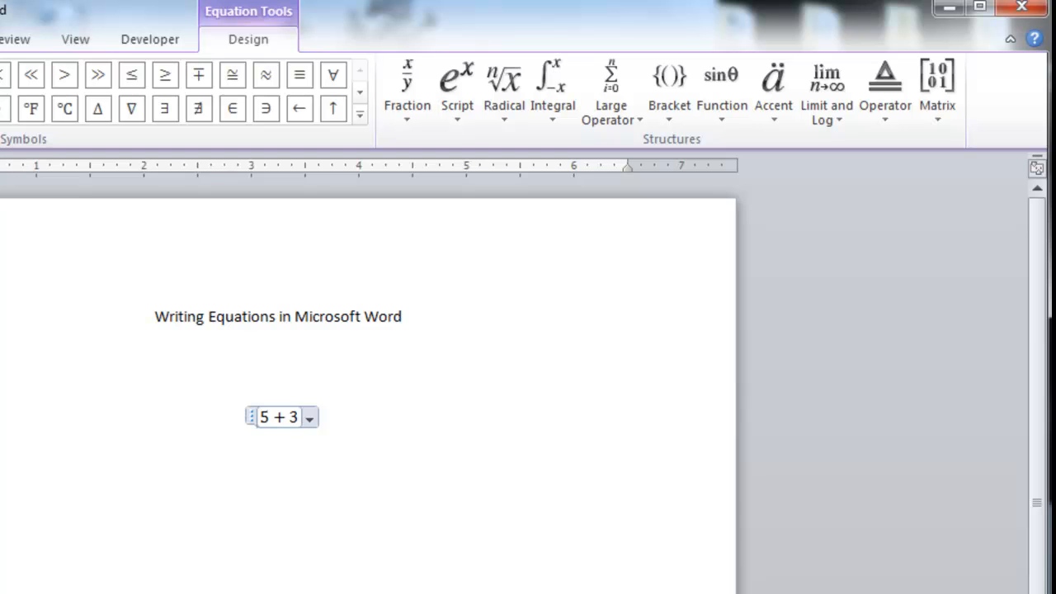
# Delete the 5 + 3 equation from the page.
pyautogui.click(295, 417)
pyautogui.press('BackSpace')
pyautogui.press('BackSpace')
pyautogui.click(291, 416)
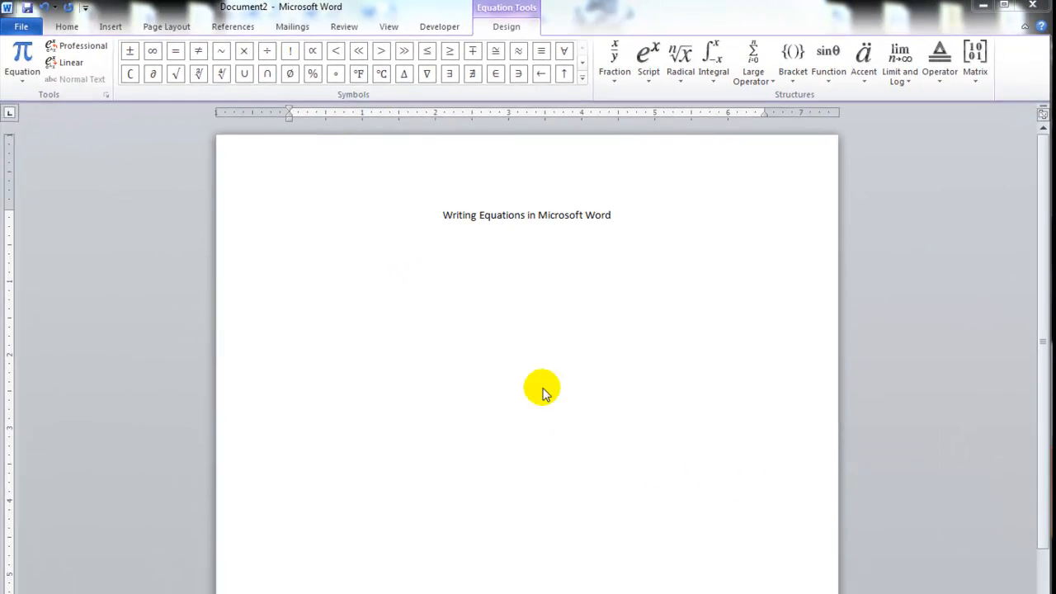
# Paste the copied picture of the worked equations below the title and place the cursor after it.
pyautogui.click(447, 333)
pyautogui.hotkey('ctrl', 'v')
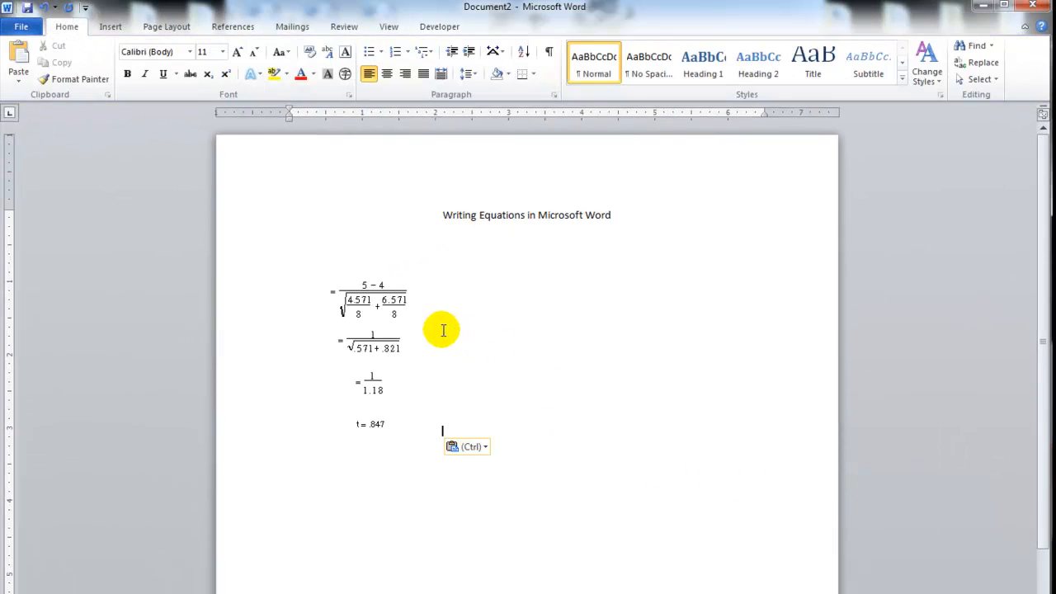
pyautogui.click(377, 331)
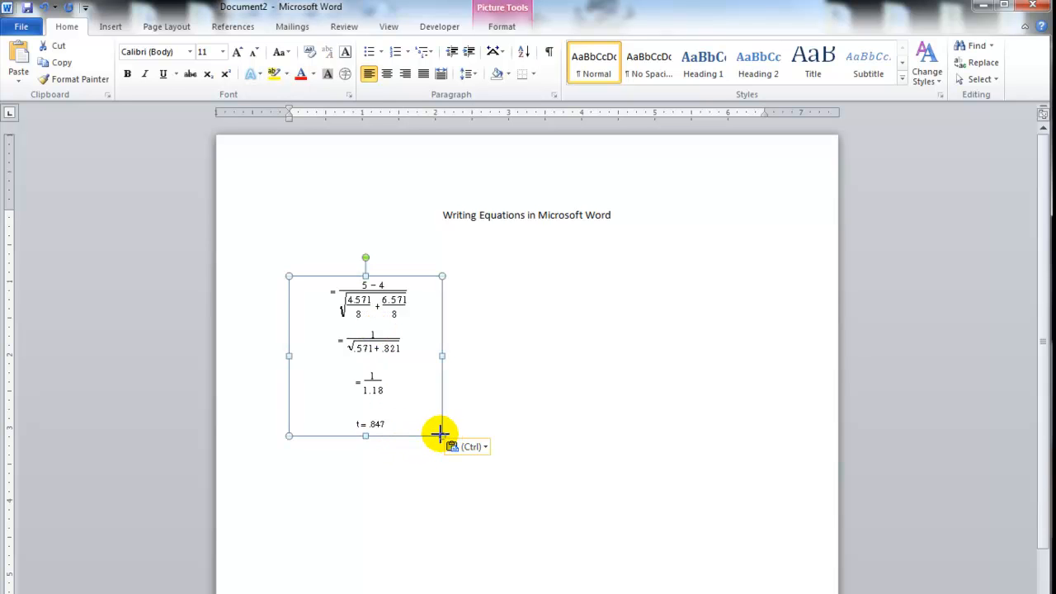
pyautogui.moveTo(366, 256)
pyautogui.mouseDown()
pyautogui.moveTo(412, 259)
pyautogui.moveTo(365, 248)
pyautogui.mouseUp()
pyautogui.click(476, 267)
pyautogui.click(385, 472)
pyautogui.click(450, 452)
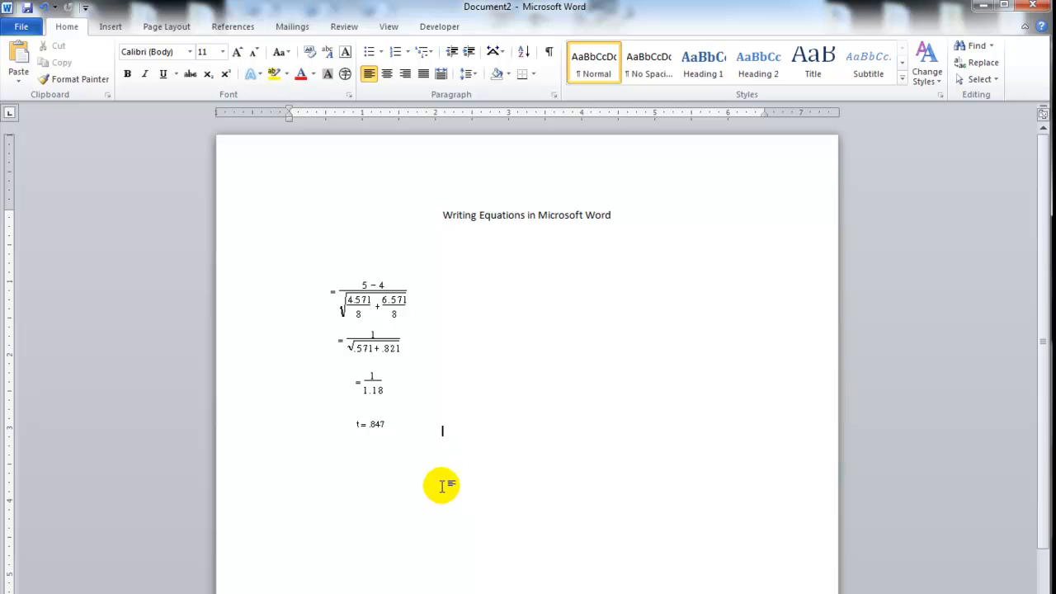
# Insert a new equation below the pasted picture and begin it with an equals sign.
pyautogui.press('Return')
pyautogui.press('Return')
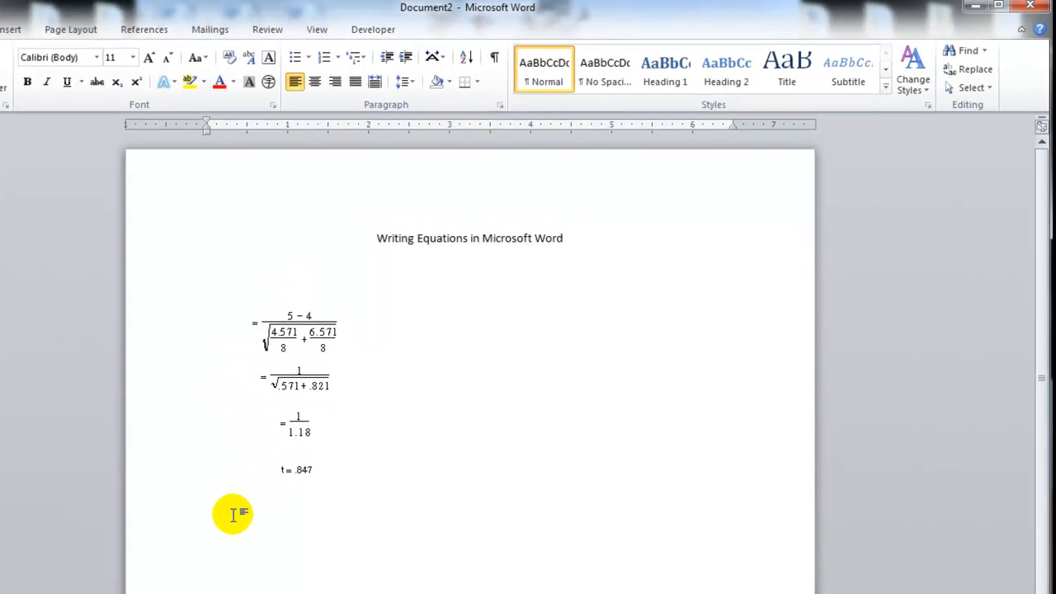
pyautogui.click(0, 31)
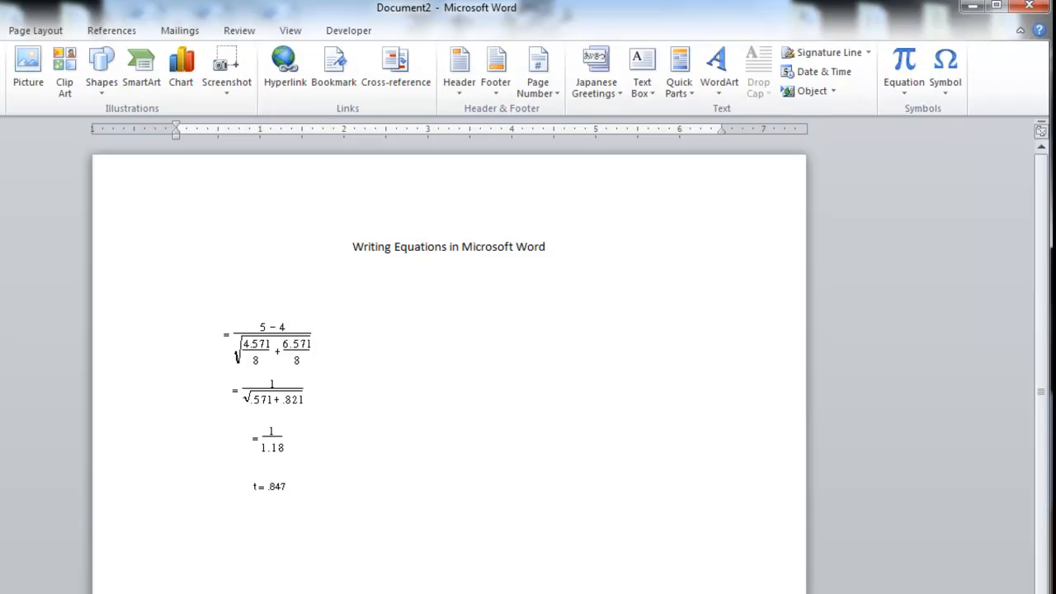
pyautogui.click(905, 74)
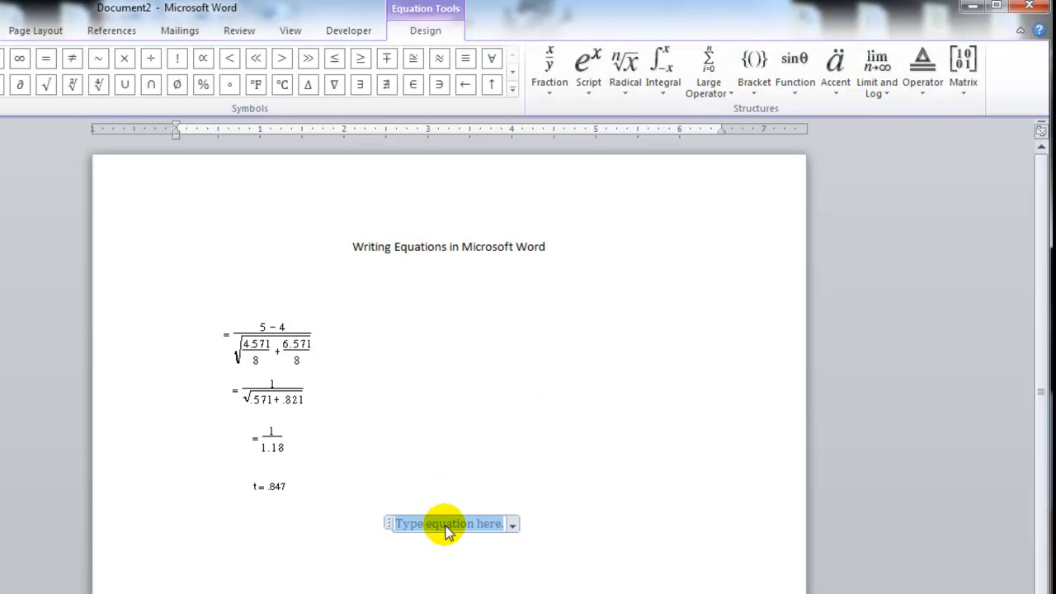
pyautogui.write('=')
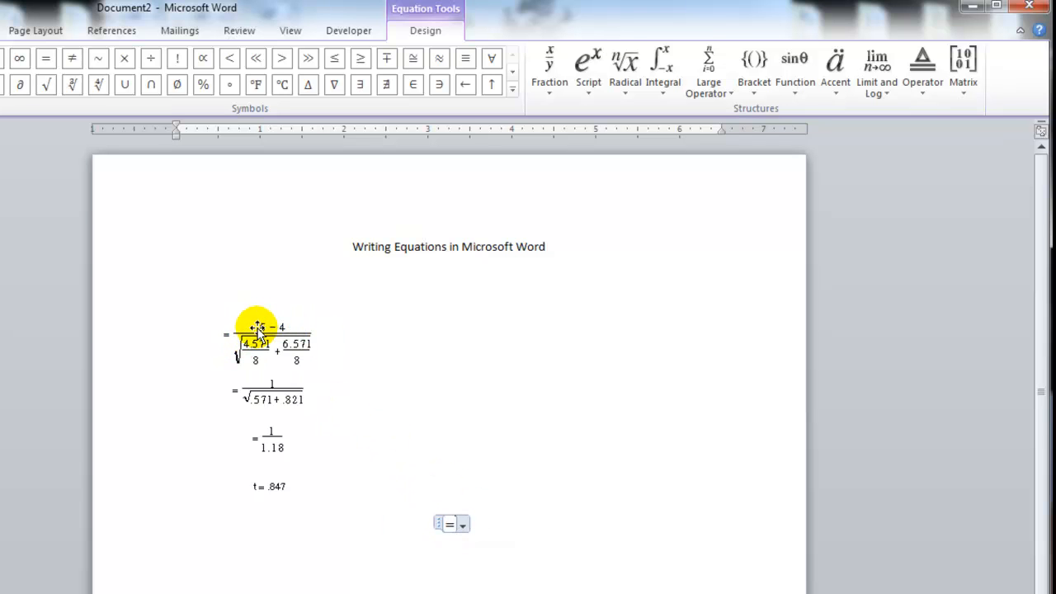
# Add a stacked fraction after the equals sign and enter 5-4 as its numerator.
pyautogui.click(557, 96)
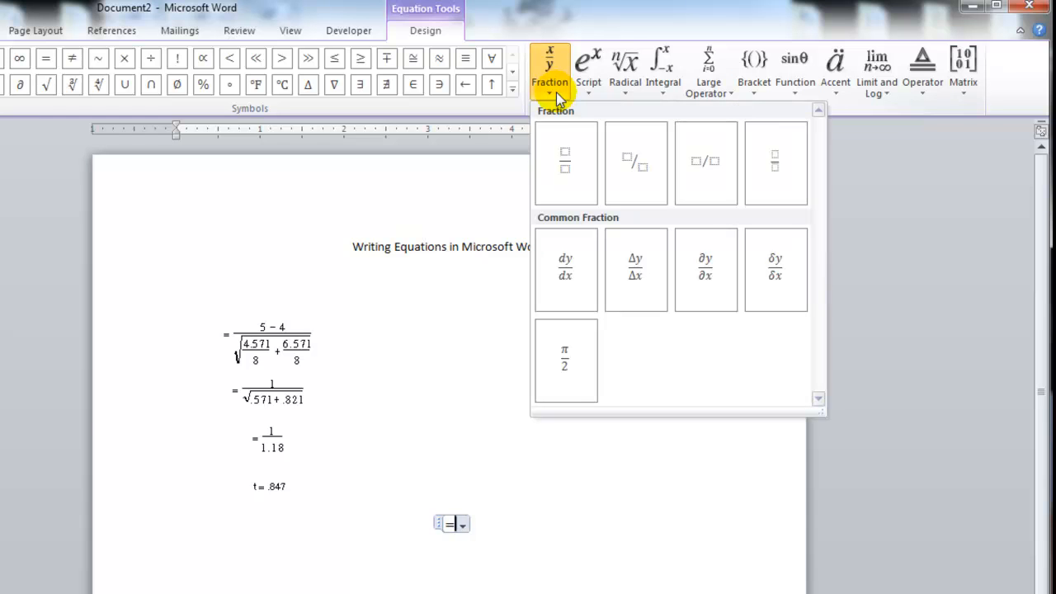
pyautogui.click(566, 170)
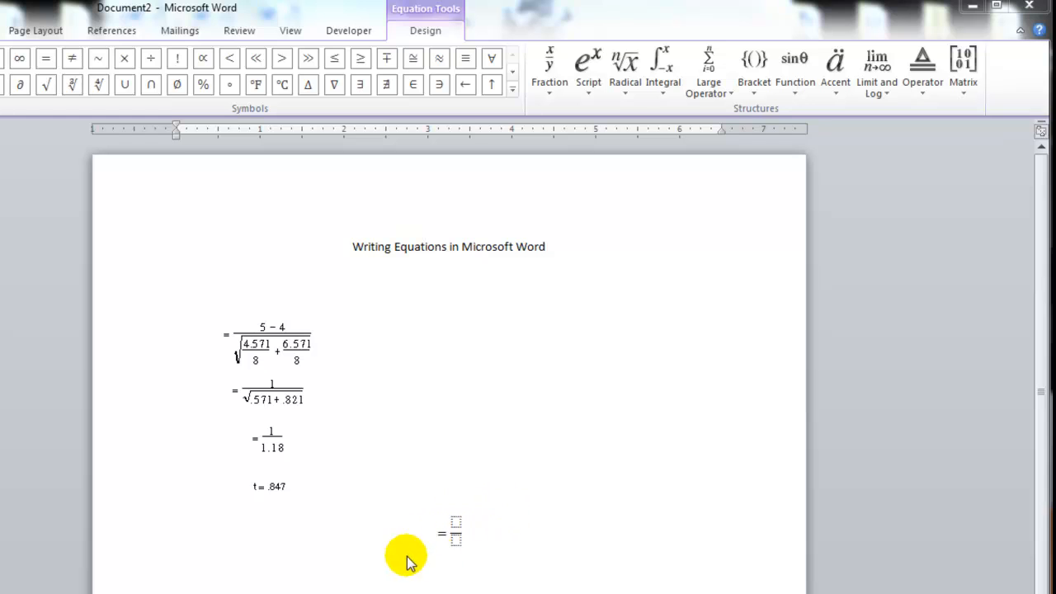
pyautogui.click(456, 538)
pyautogui.click(458, 540)
pyautogui.click(459, 522)
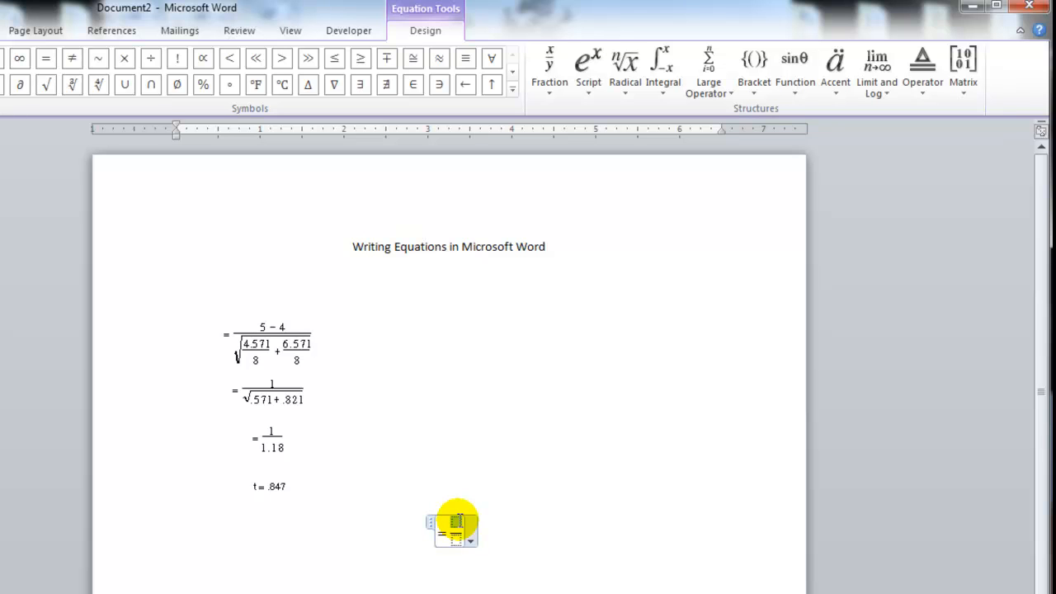
pyautogui.write('5-')
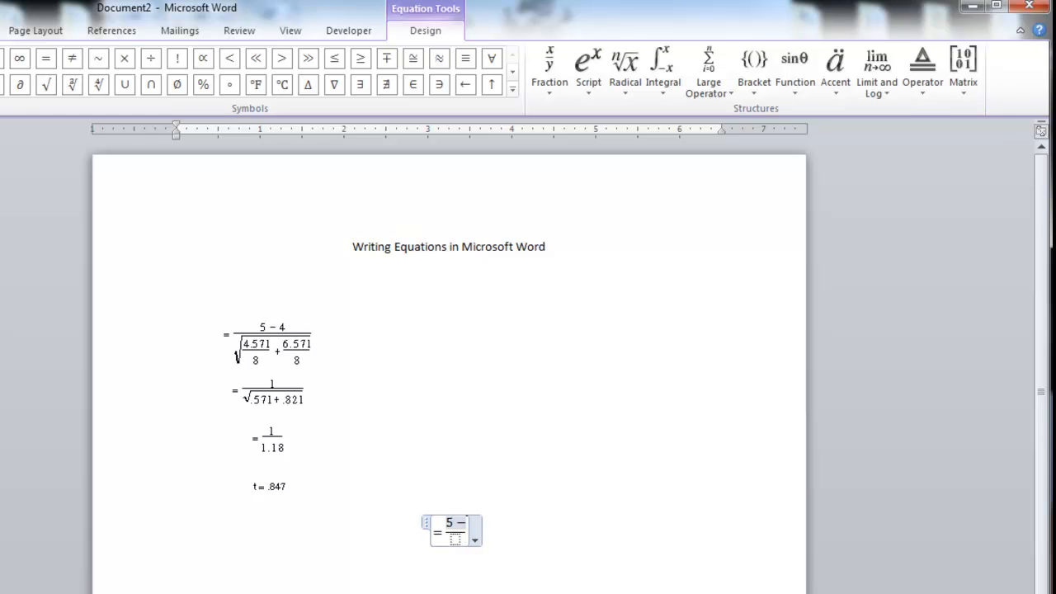
pyautogui.write('4')
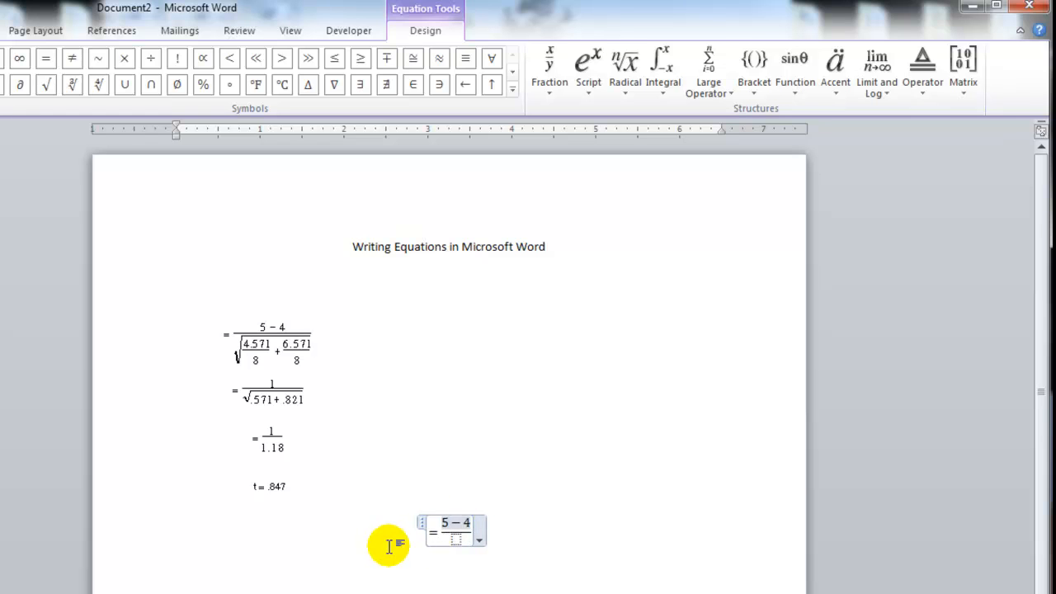
# Insert a plain square root into the denominator of the fraction.
pyautogui.click(456, 540)
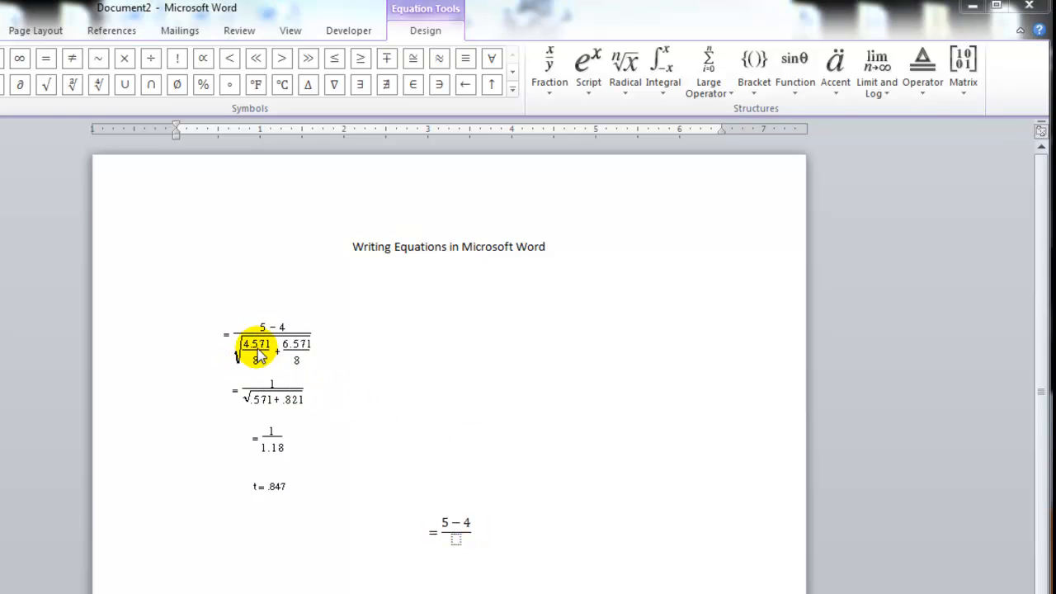
pyautogui.click(454, 544)
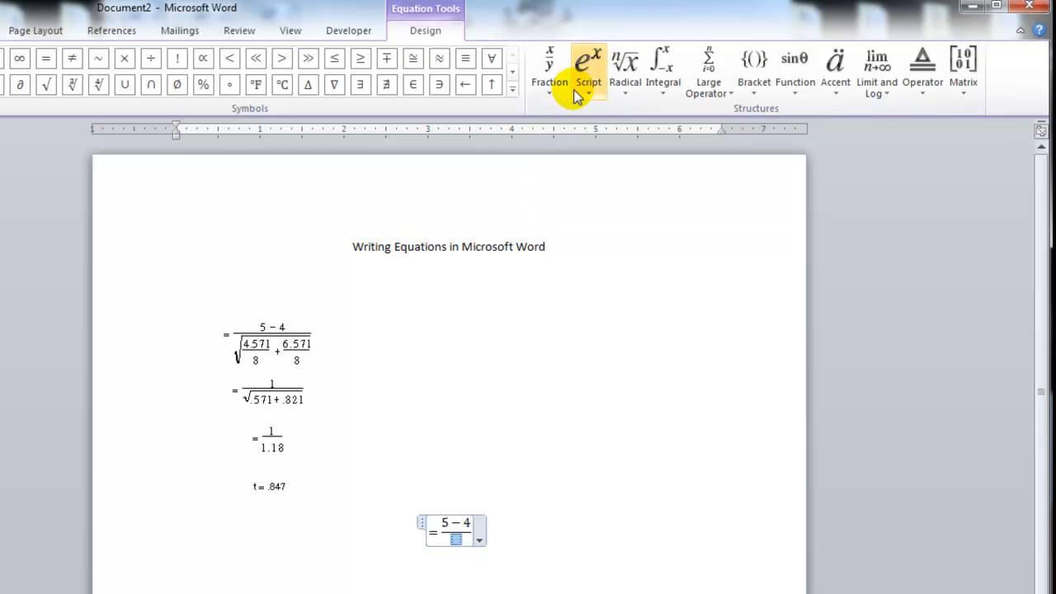
pyautogui.click(626, 87)
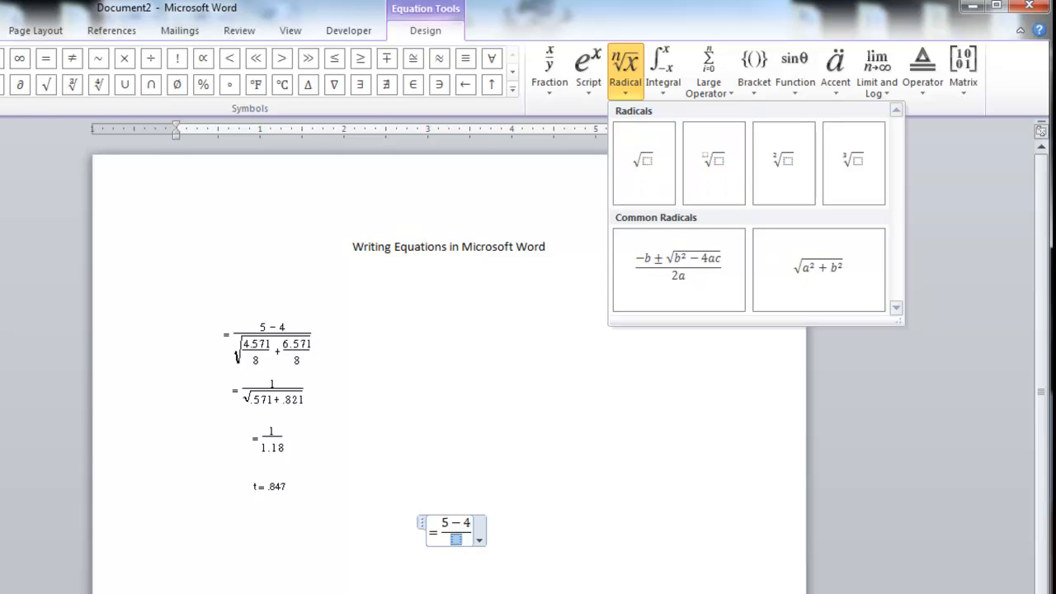
pyautogui.click(458, 542)
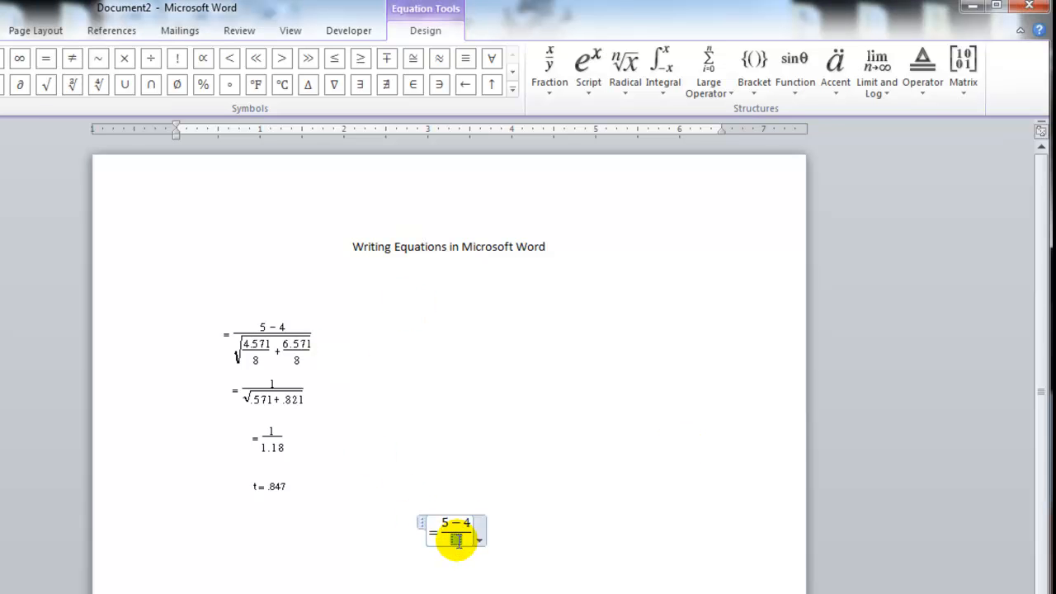
pyautogui.click(625, 66)
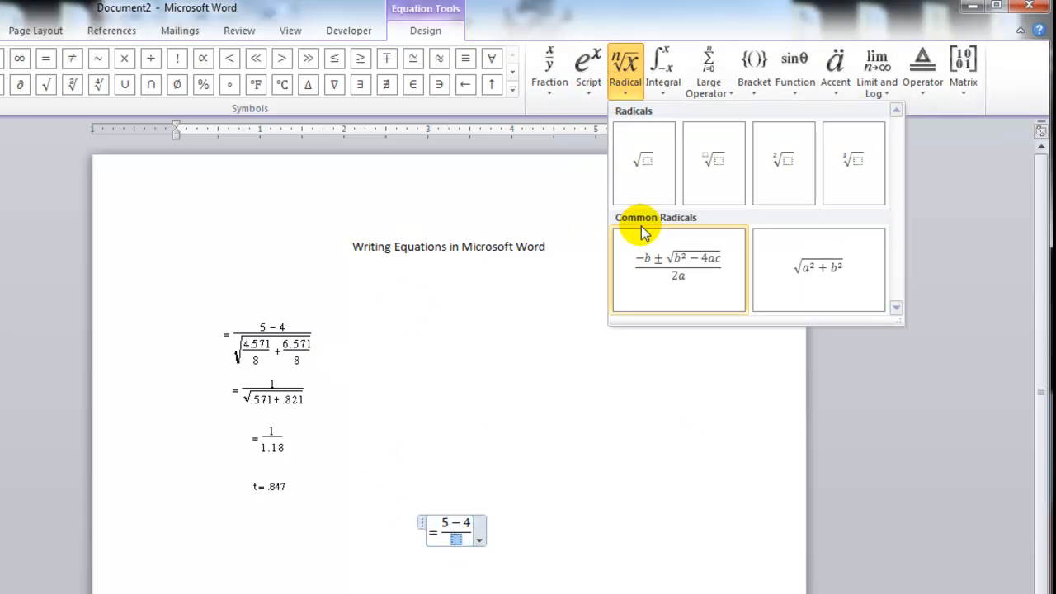
pyautogui.click(631, 187)
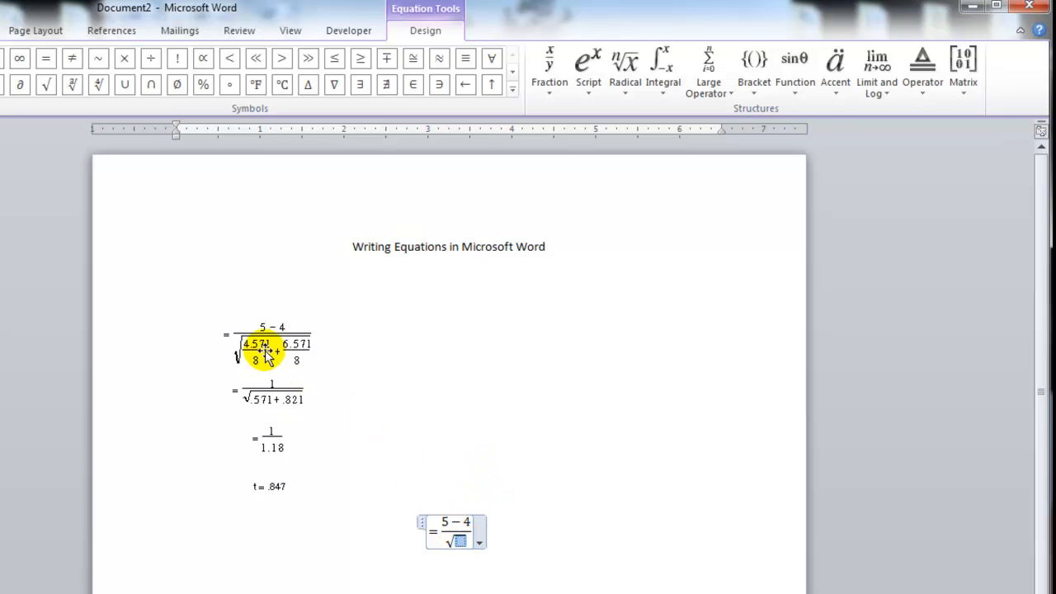
# Place two empty stacked fractions joined by a plus sign under the square root.
pyautogui.click(545, 91)
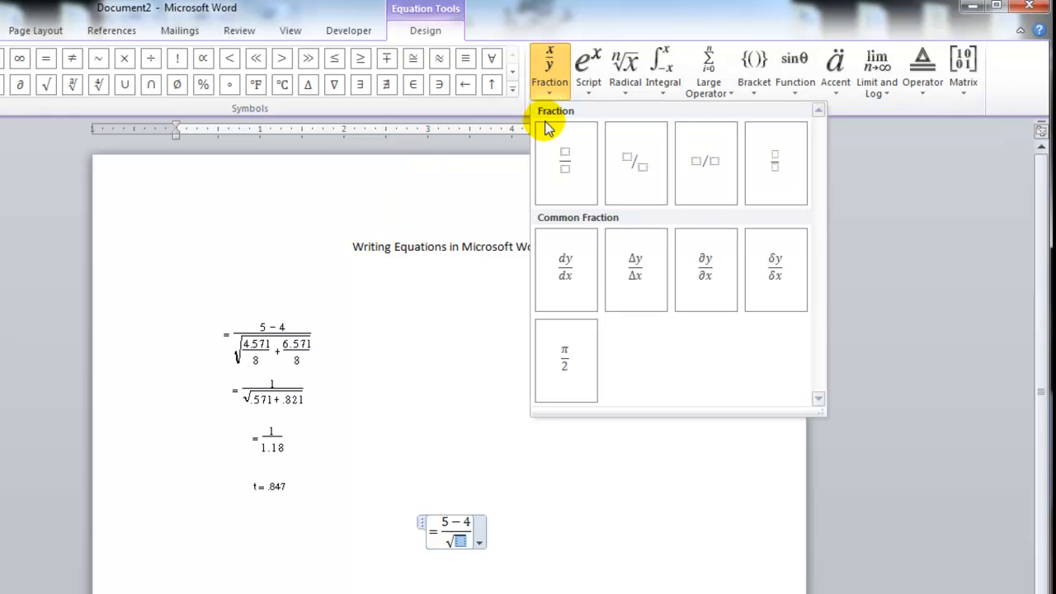
pyautogui.click(556, 165)
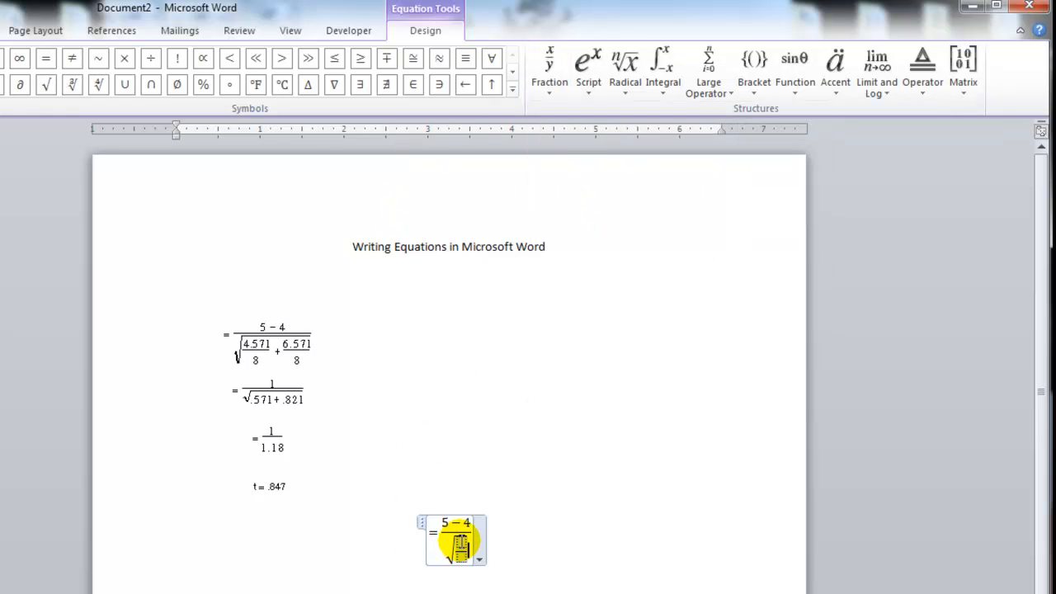
pyautogui.write('+')
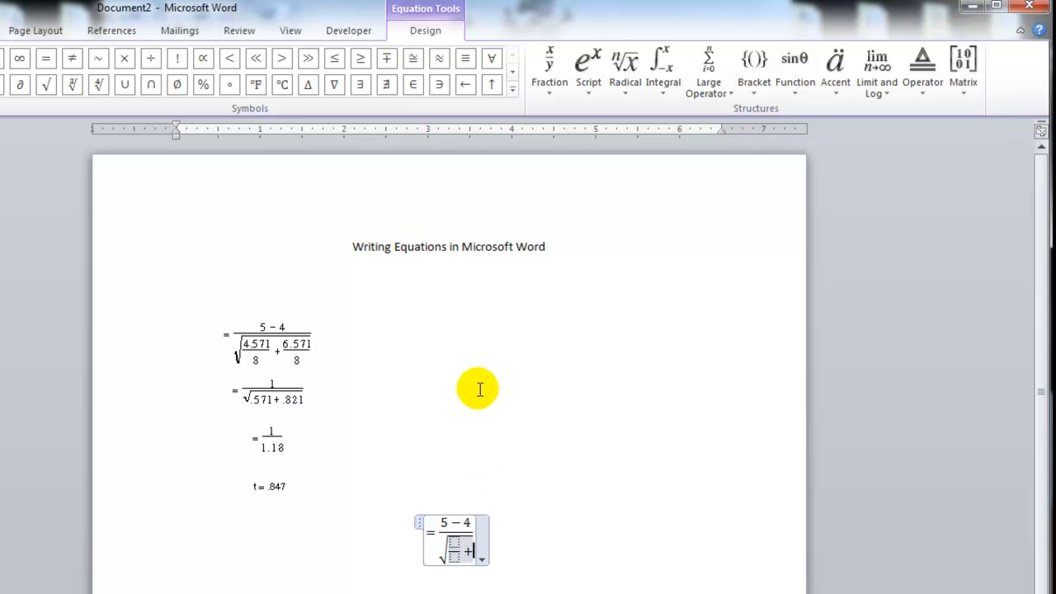
pyautogui.click(549, 87)
pyautogui.click(559, 141)
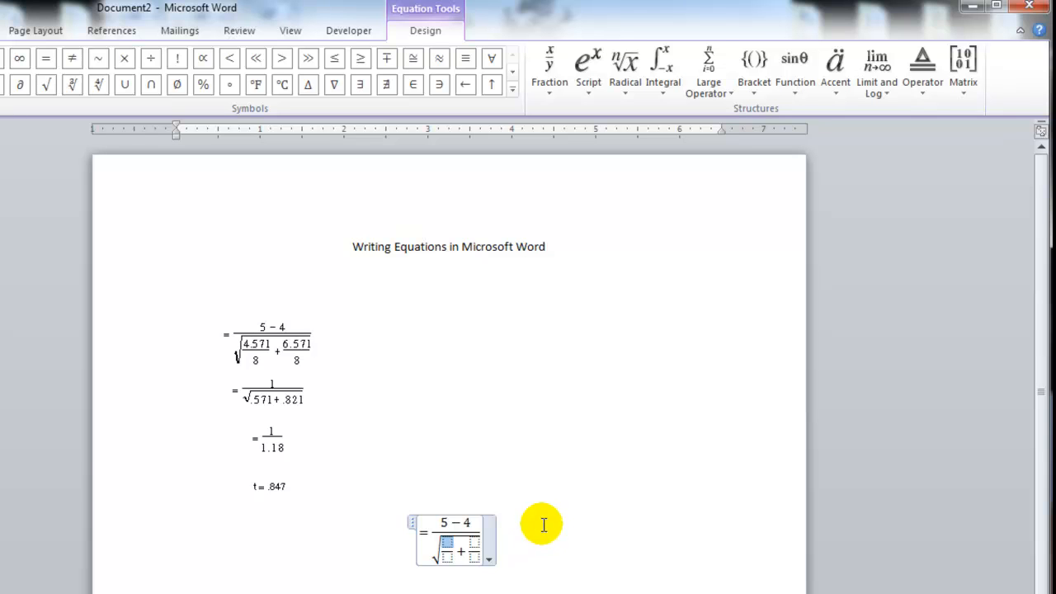
# Fill the fractions under the root with 4.571 over 8 and 6.571 over 8, and start a new line below the equation.
pyautogui.write('4.')
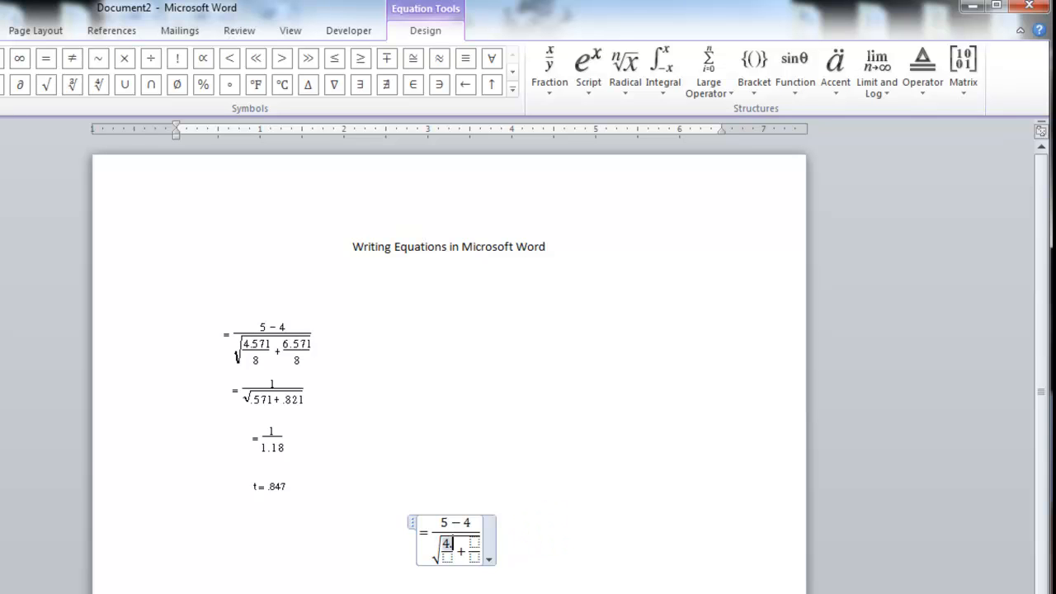
pyautogui.write('571')
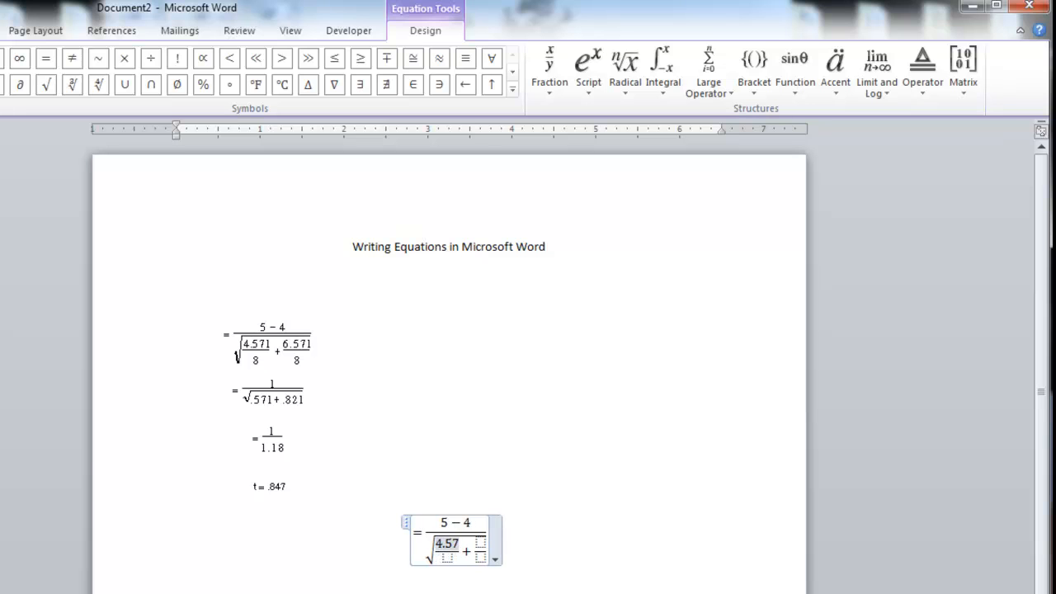
pyautogui.click(446, 558)
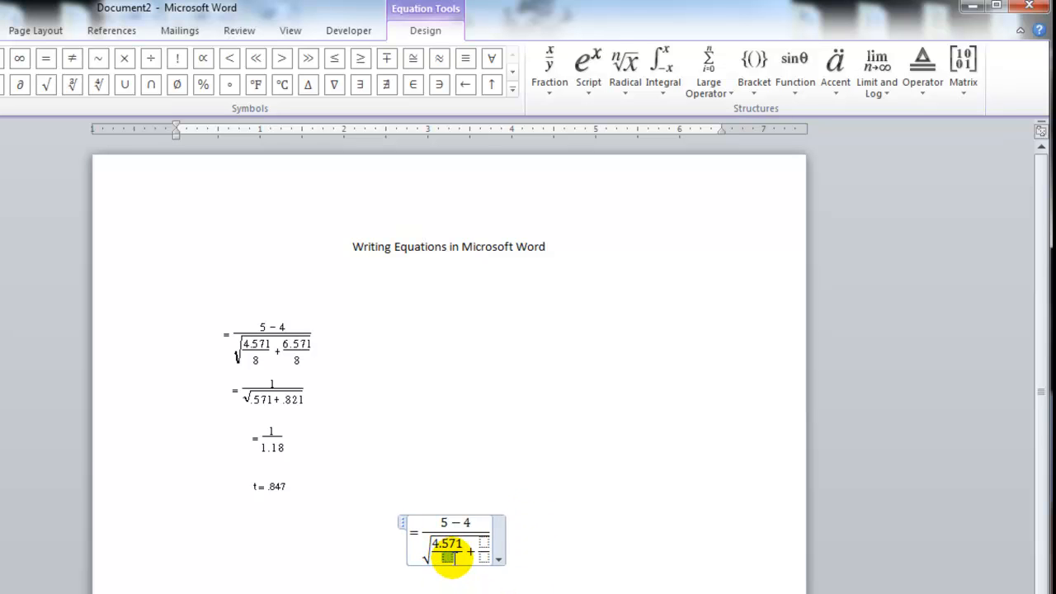
pyautogui.write('8+')
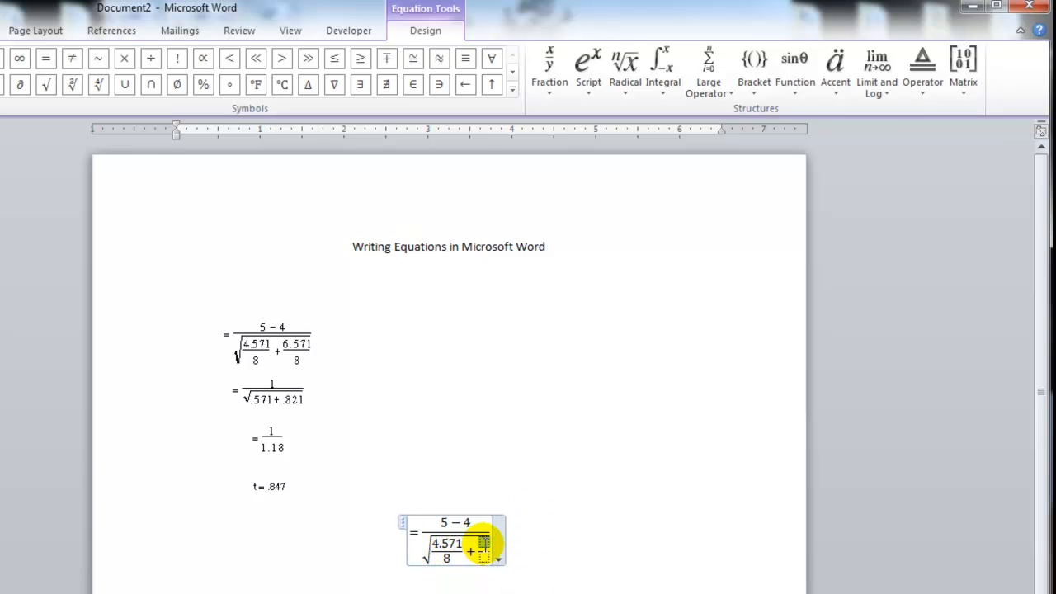
pyautogui.write('6.571')
pyautogui.click(486, 559)
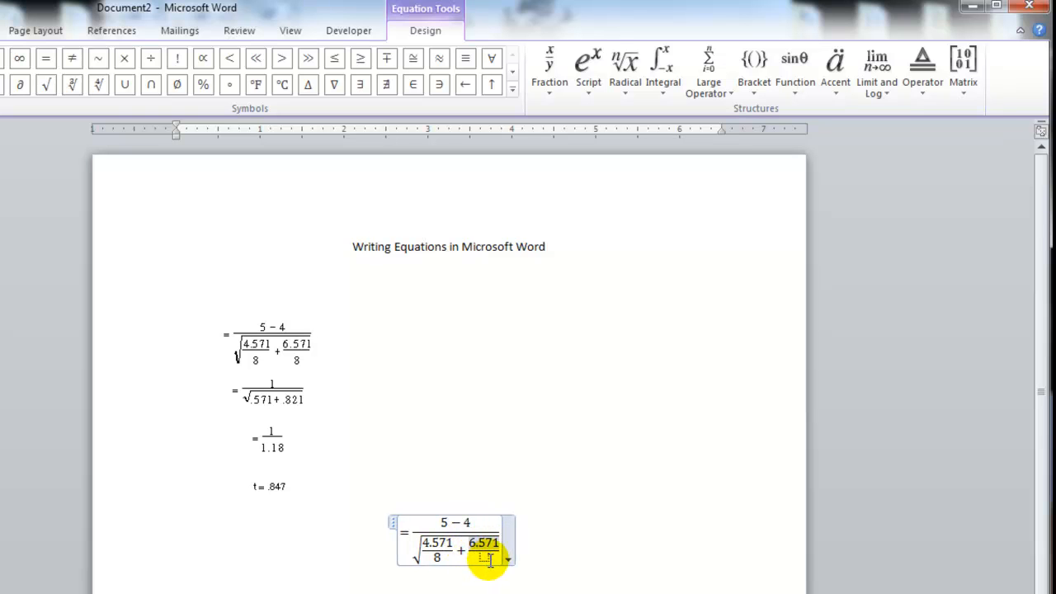
pyautogui.write('8')
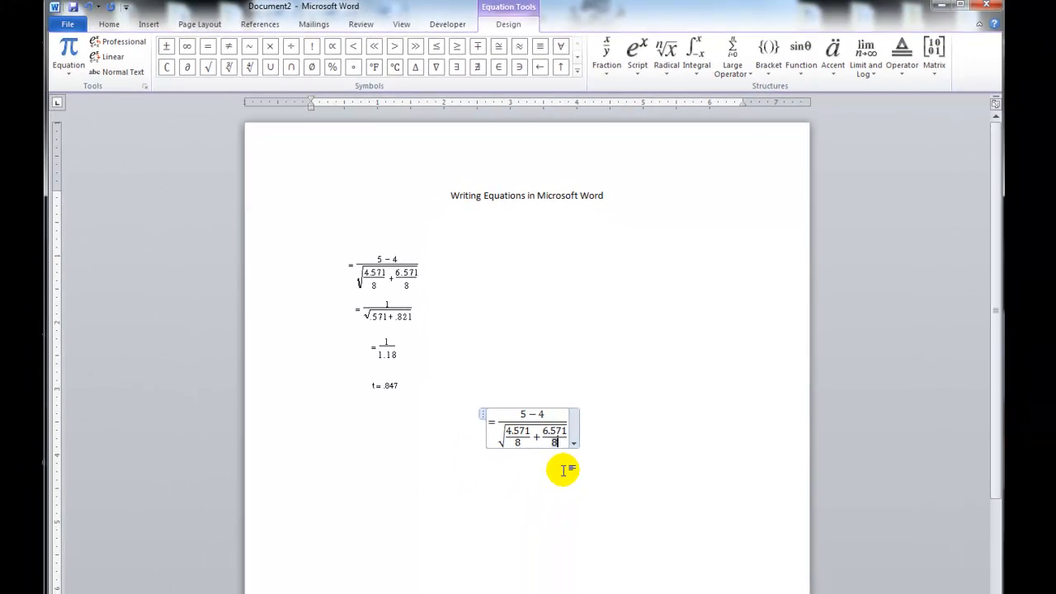
pyautogui.click(563, 470)
pyautogui.press('Return')
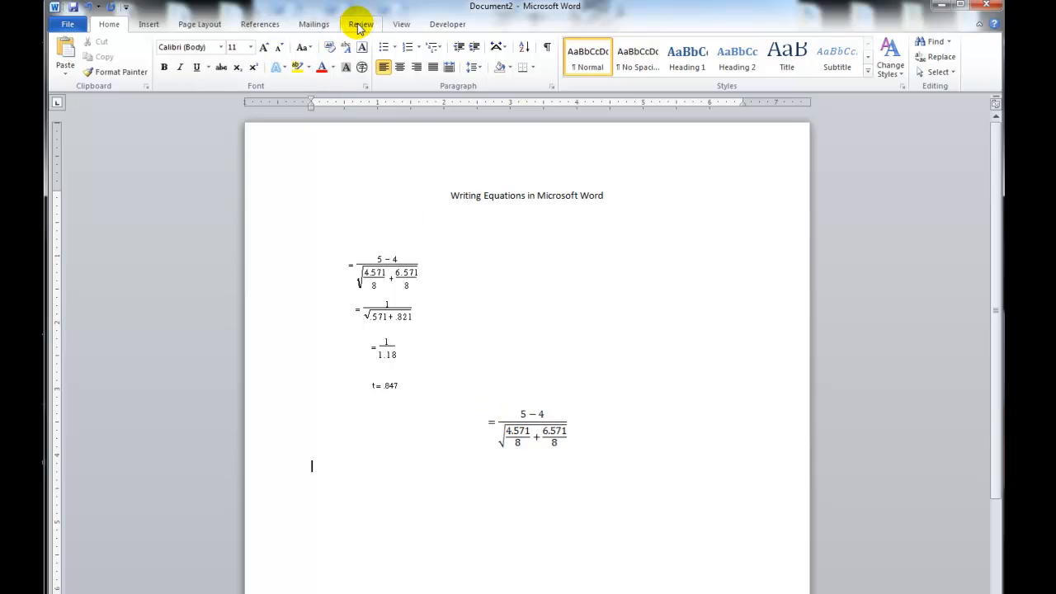
# Insert a new equation below the first with a stacked fraction, numerator 1, and an empty plain square root as denominator.
pyautogui.click(146, 23)
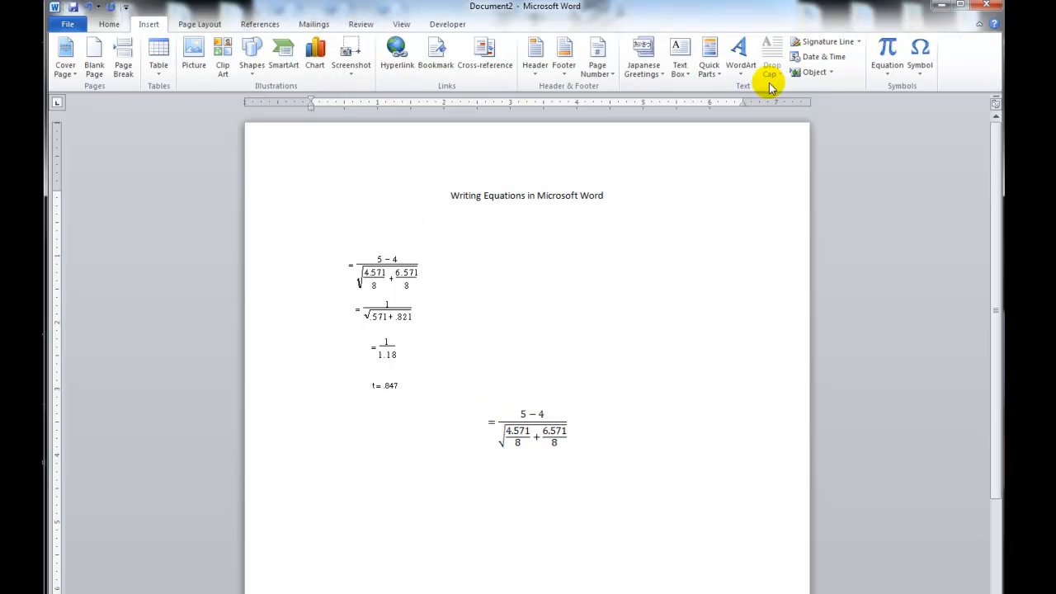
pyautogui.click(887, 56)
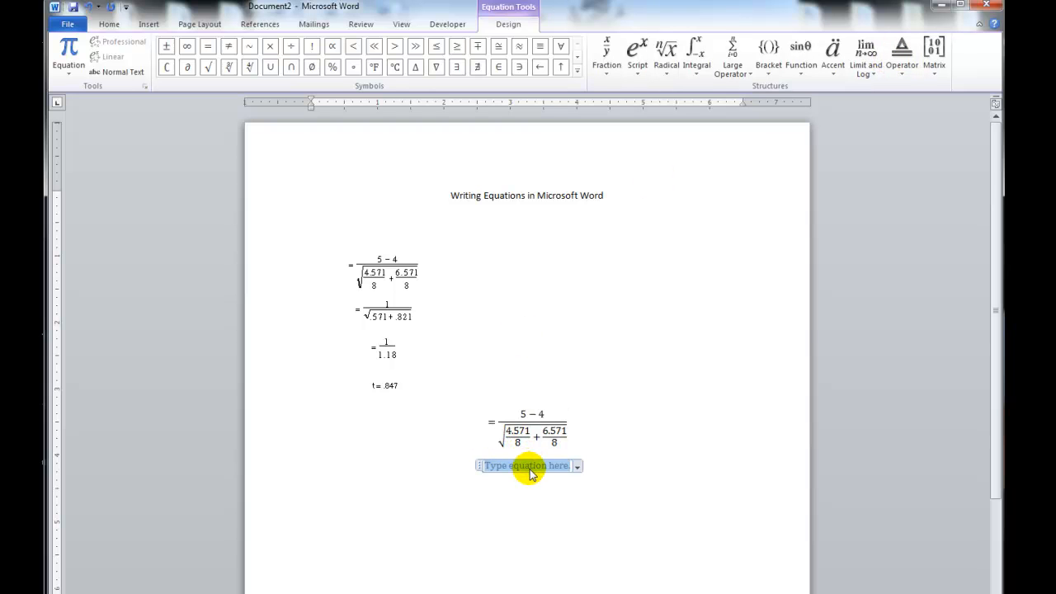
pyautogui.click(607, 56)
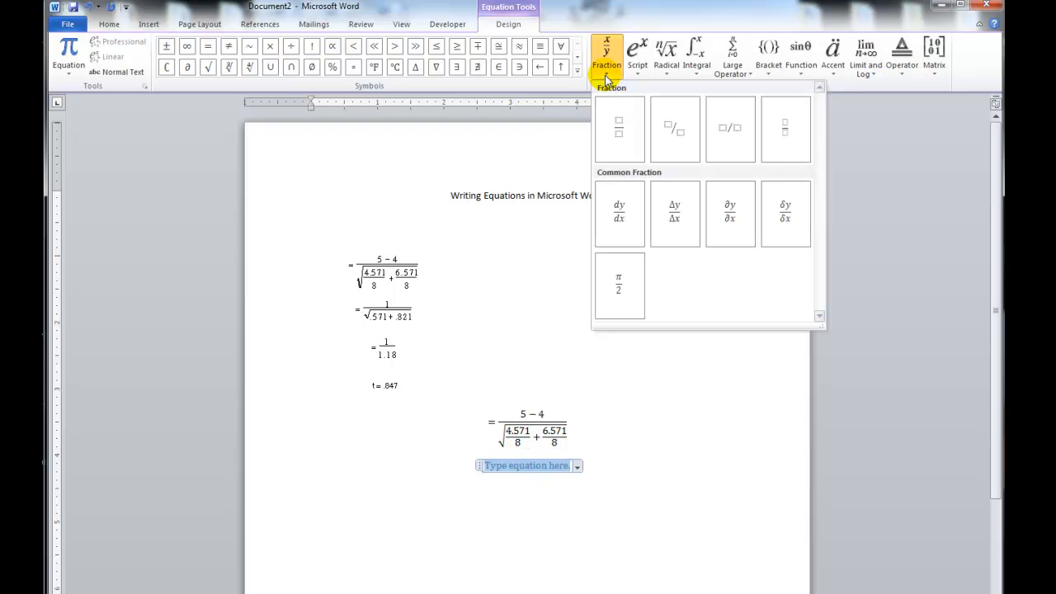
pyautogui.click(619, 128)
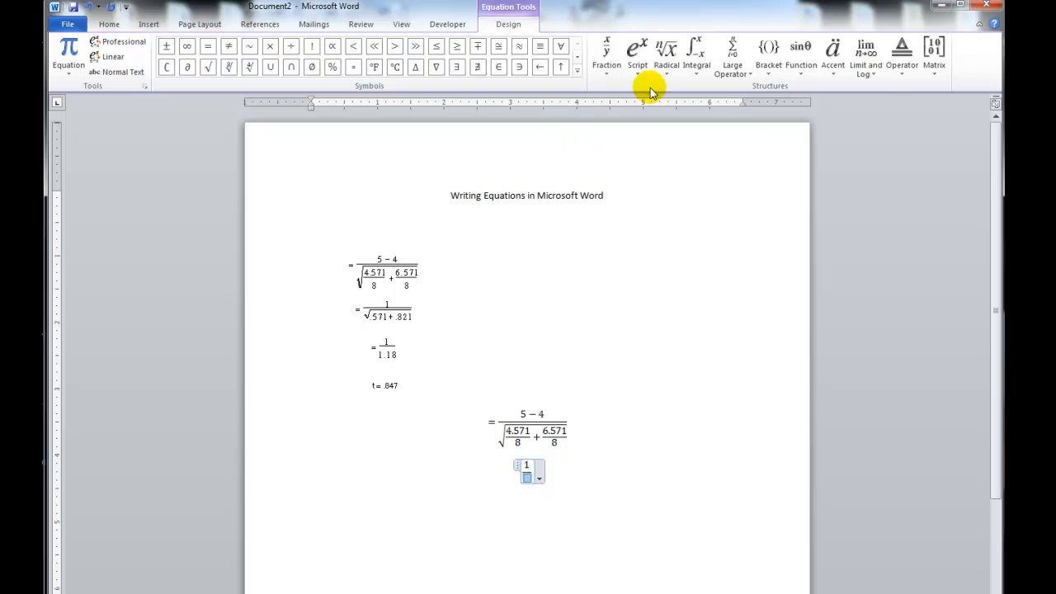
pyautogui.click(665, 59)
pyautogui.click(671, 122)
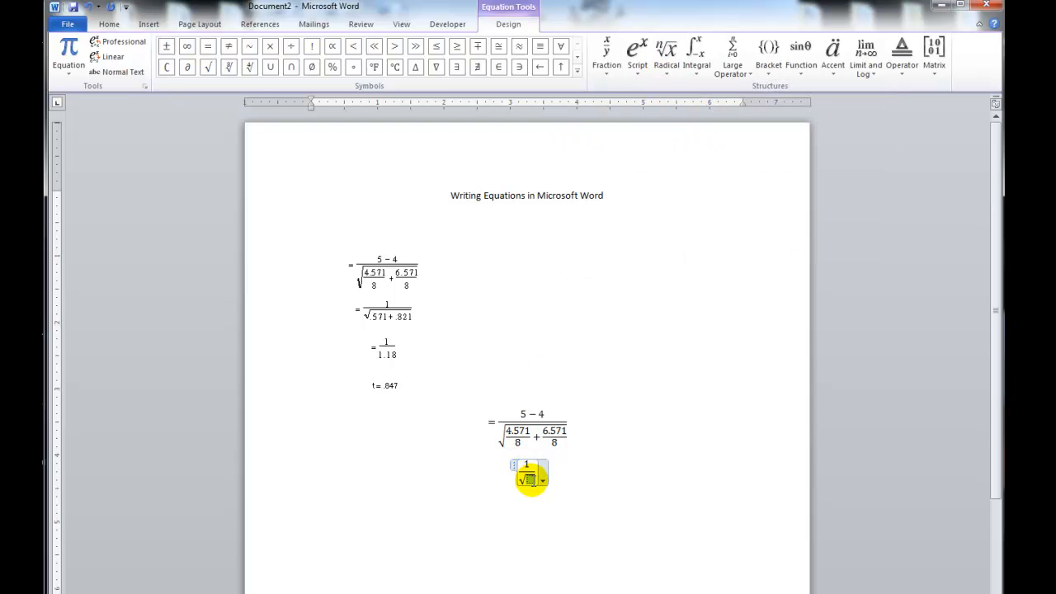
# Enter .571 + .821 under the square root and start a new line below the equation.
pyautogui.write('.571 ')
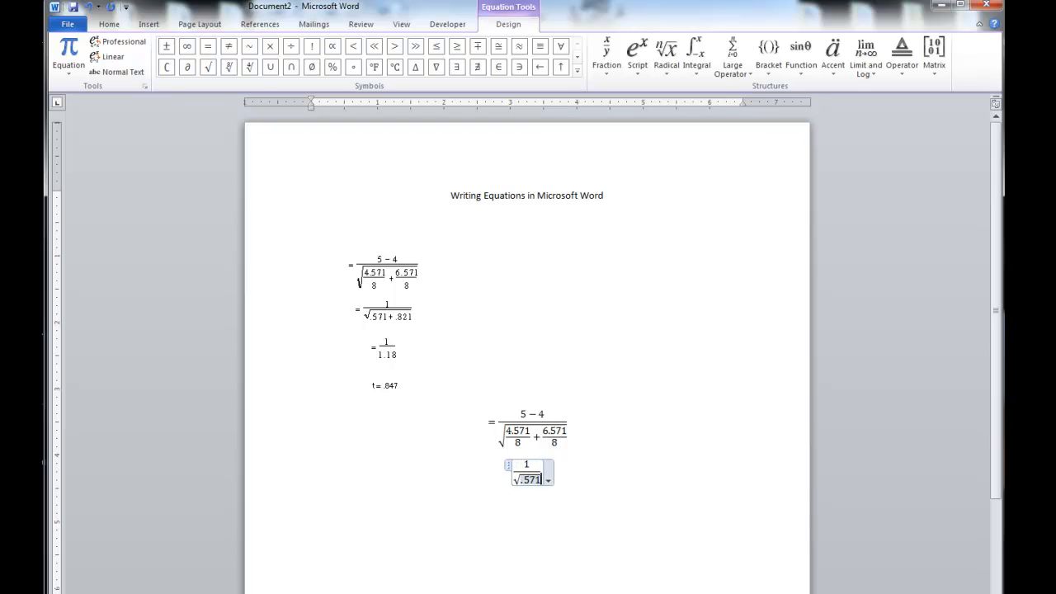
pyautogui.write('+ ')
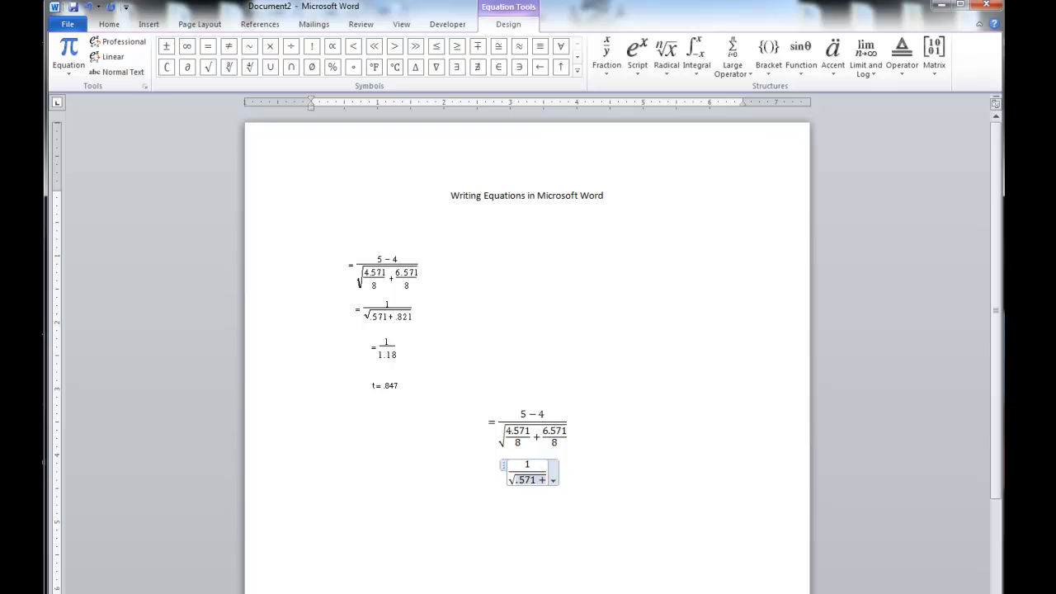
pyautogui.write('.821')
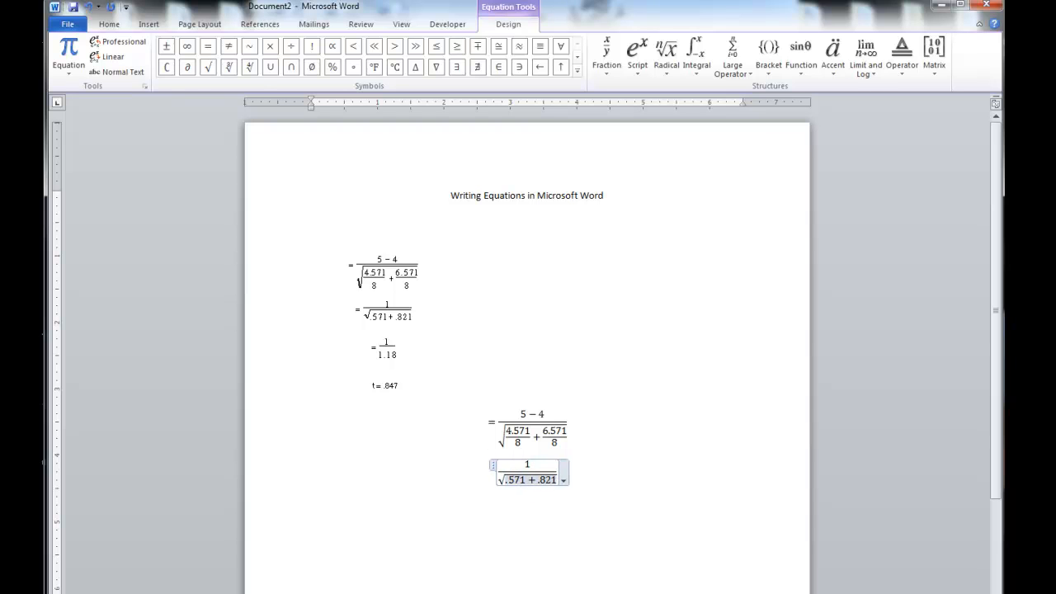
pyautogui.click(533, 515)
pyautogui.press('Return')
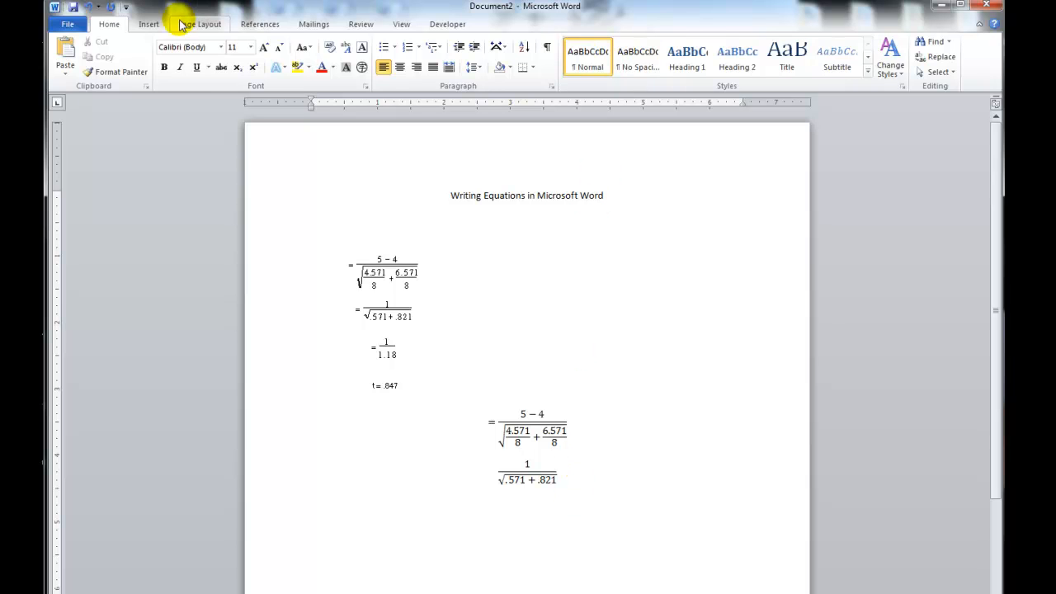
# Insert another equation reading = 1/1.18, converted to a stacked fraction, and move to a new line.
pyautogui.click(148, 24)
pyautogui.click(882, 53)
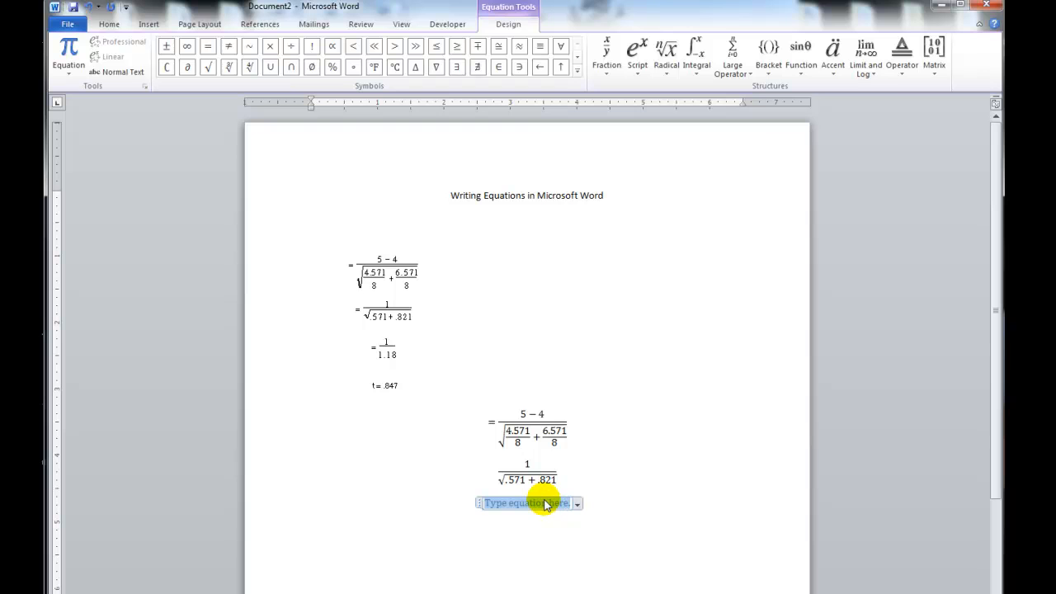
pyautogui.write('= ')
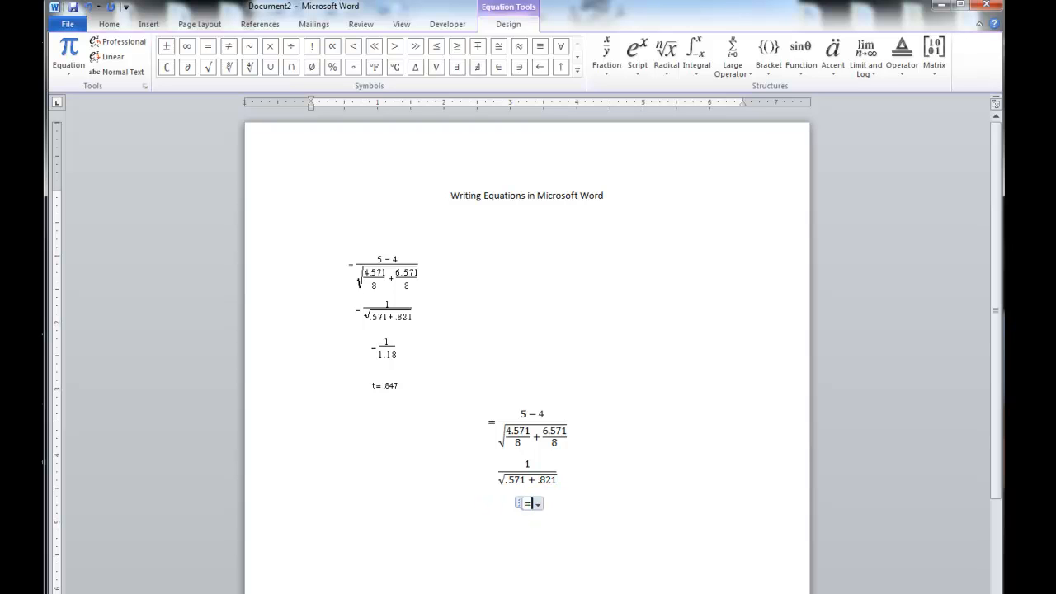
pyautogui.write('1/1.18')
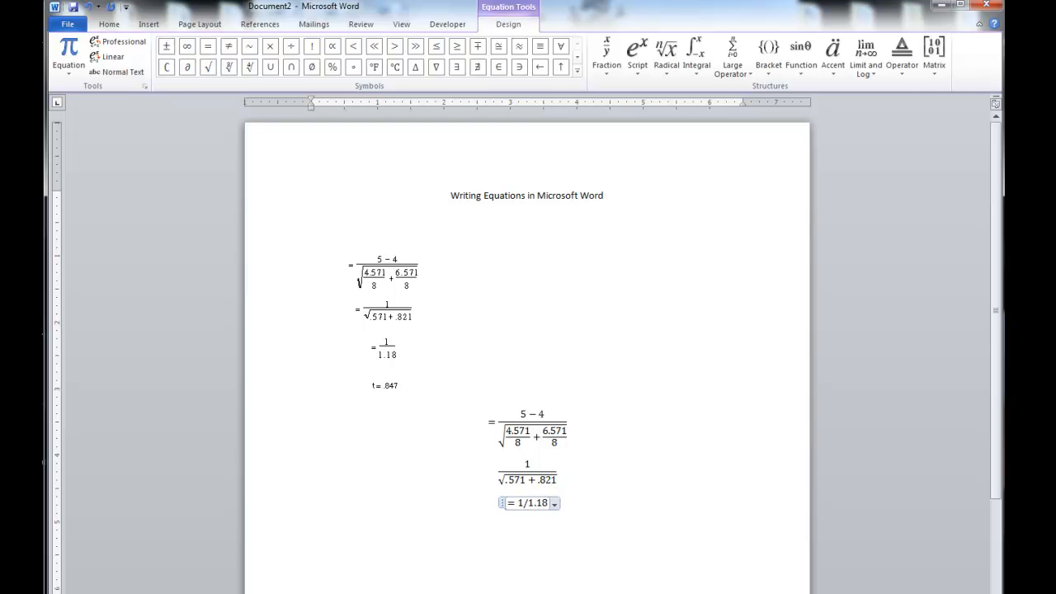
pyautogui.press('Return')
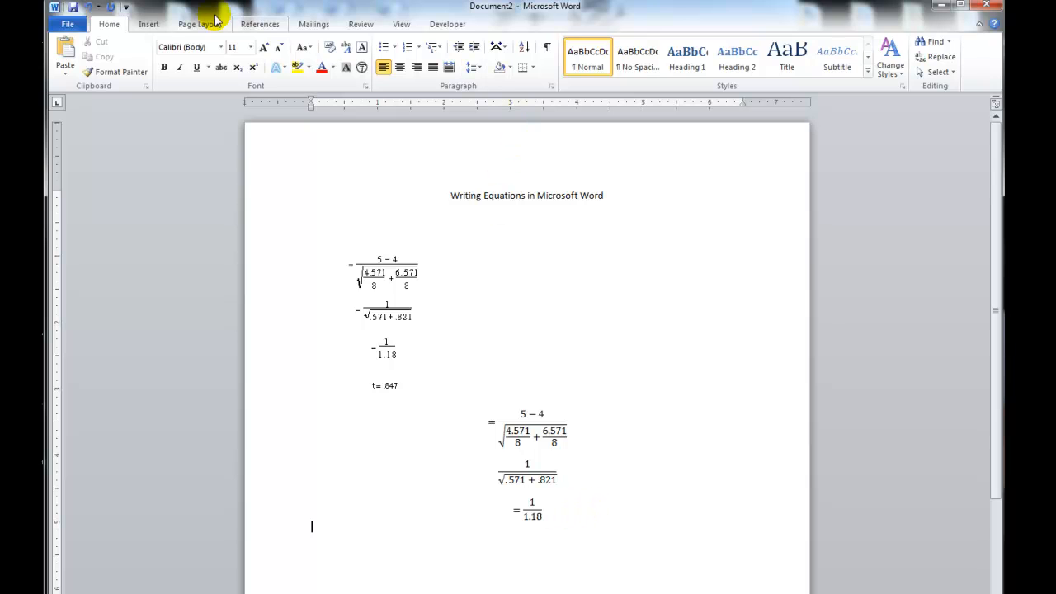
# Add the equation t = .847 below the 1/1.18 fraction, spaced onto its own line, and place the cursor beneath it.
pyautogui.click(145, 24)
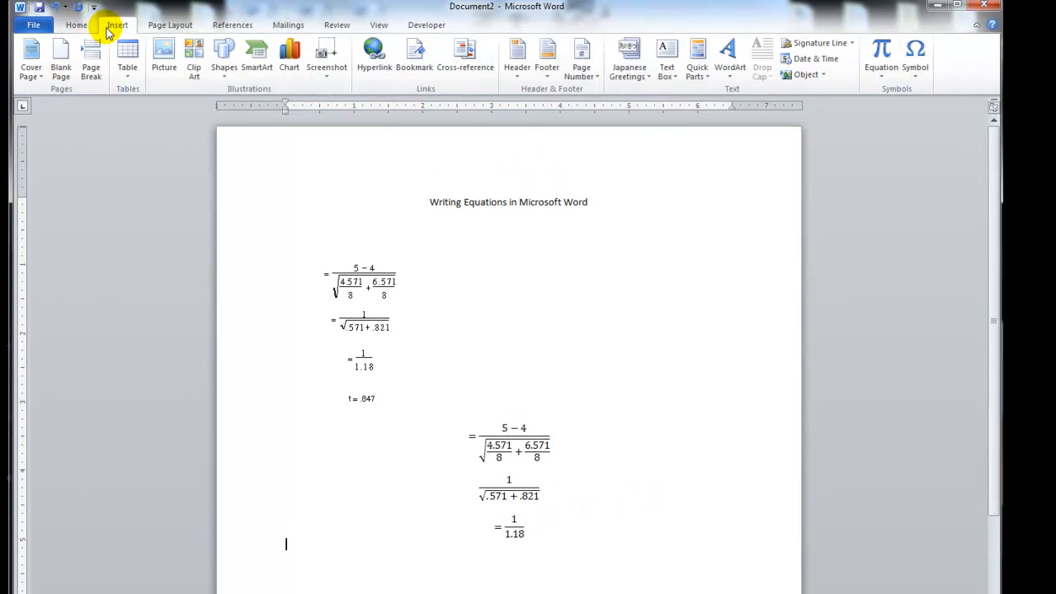
pyautogui.click(880, 51)
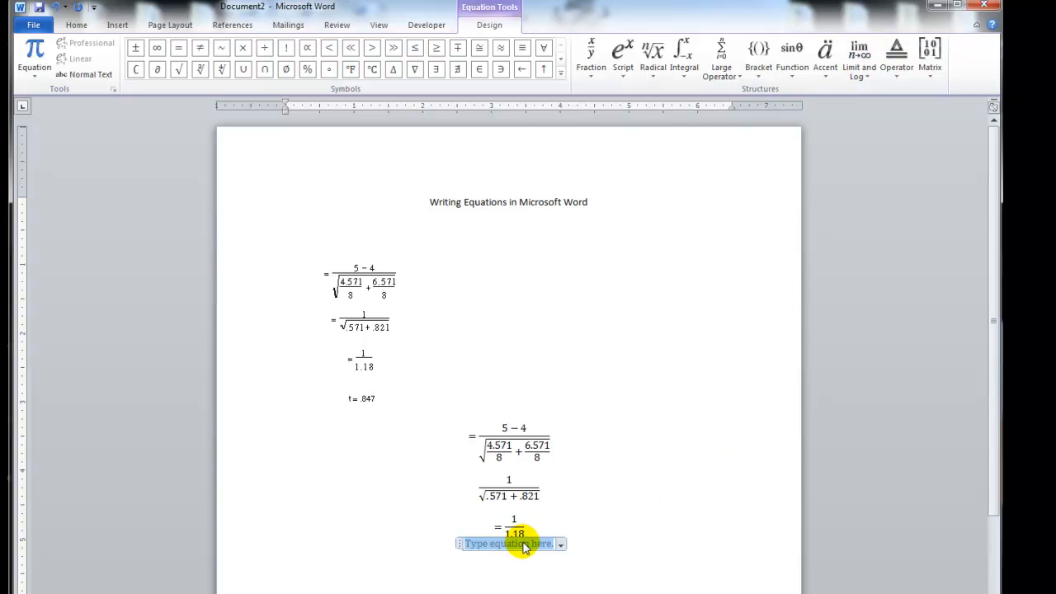
pyautogui.write('t = ')
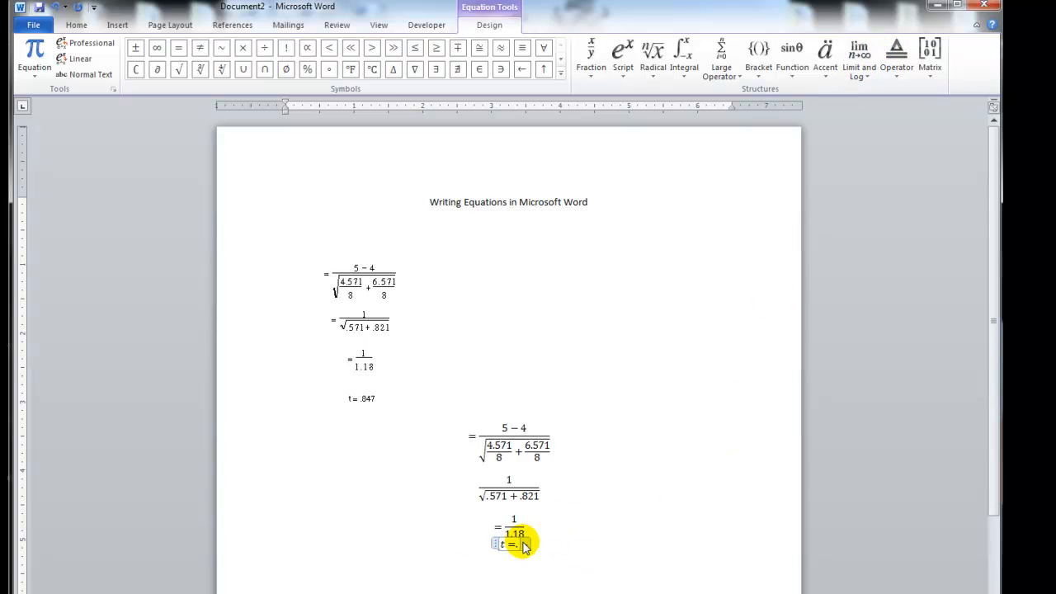
pyautogui.write('.847')
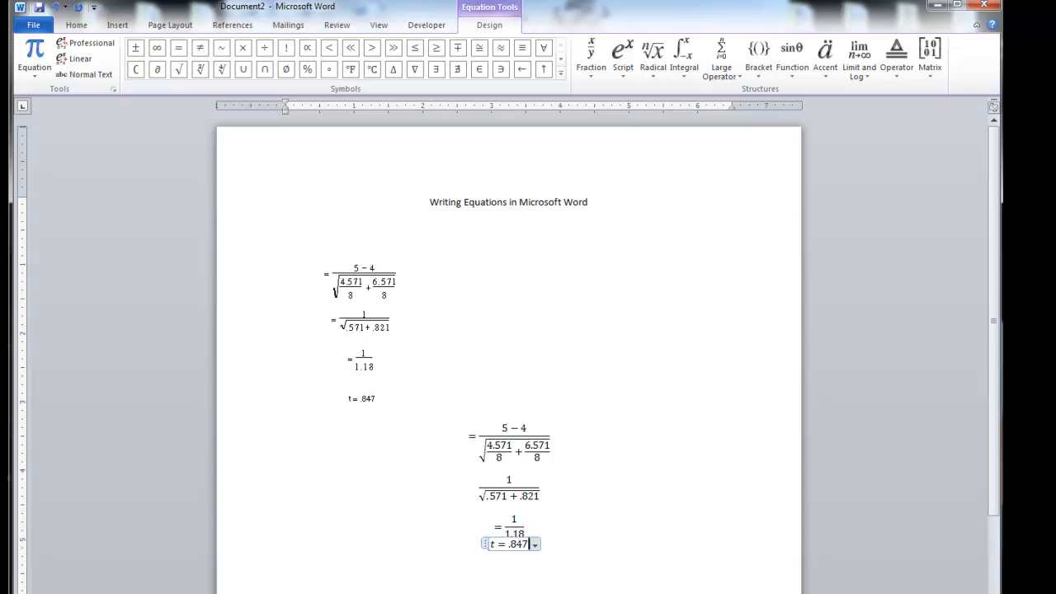
pyautogui.press('Return')
pyautogui.click(508, 546)
pyautogui.click(564, 522)
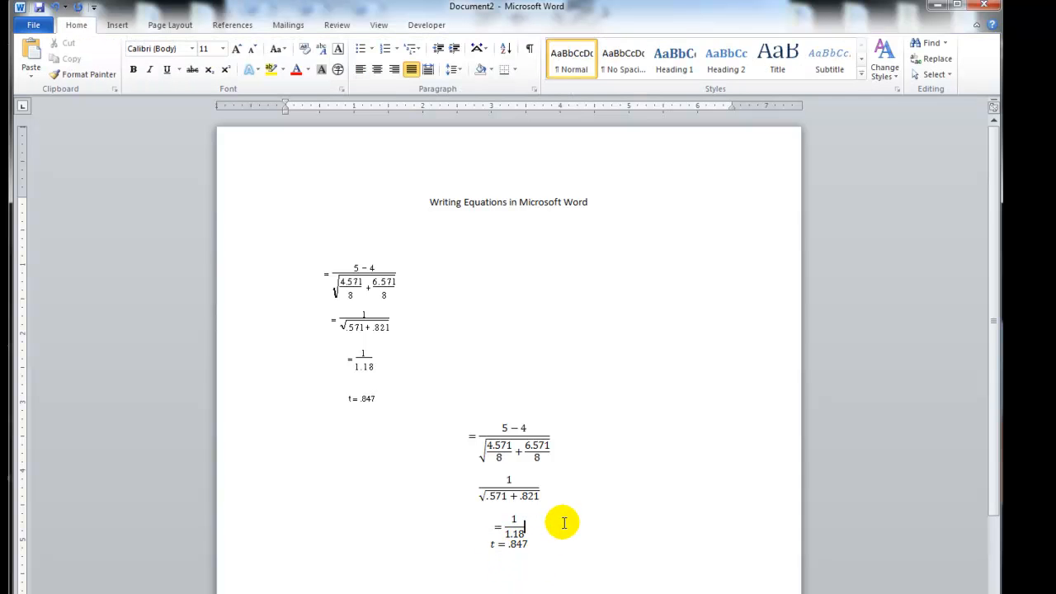
pyautogui.click(547, 572)
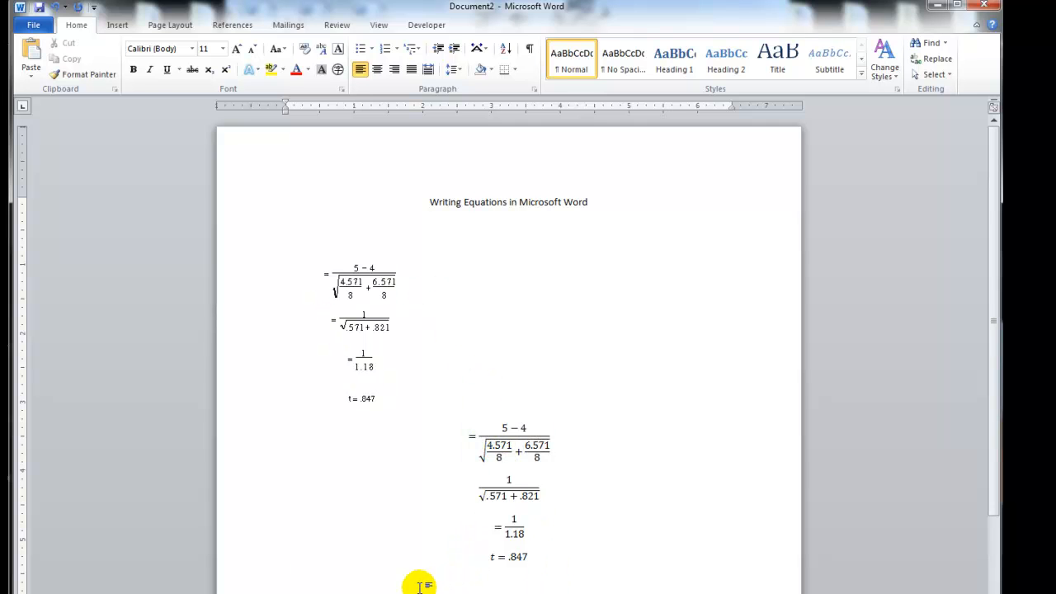
# Insert a new equation below t = .847 containing an empty superscript structure.
pyautogui.scroll(-1, 419, 577)
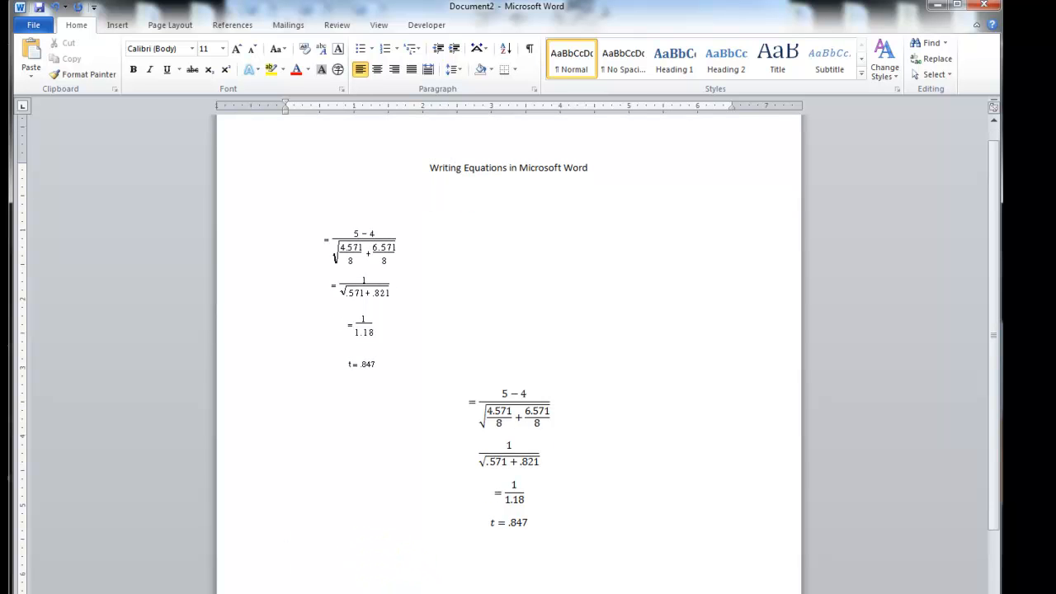
pyautogui.scroll(1, 348, 541)
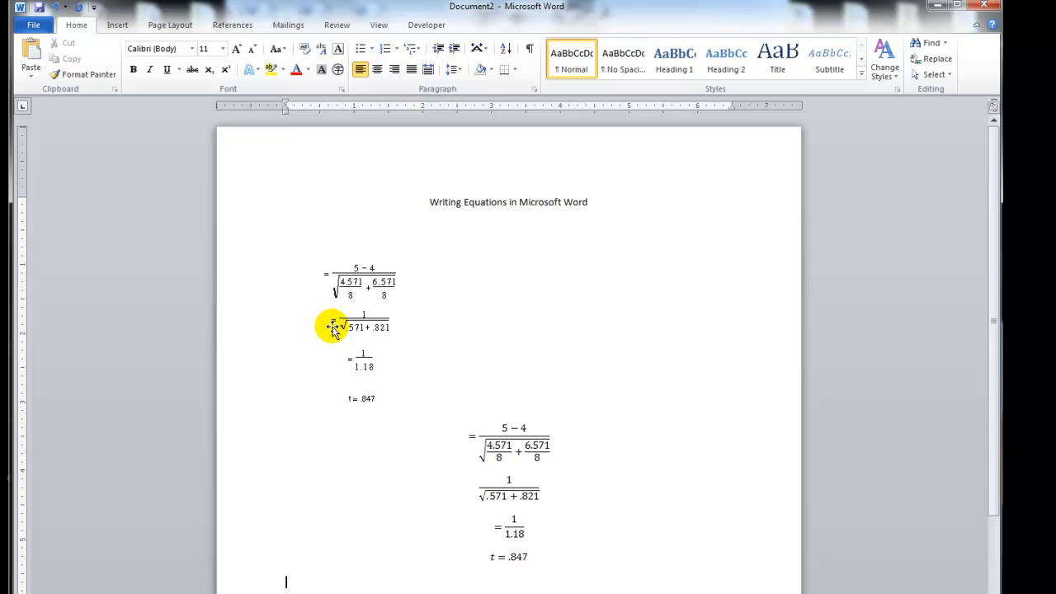
pyautogui.click(122, 33)
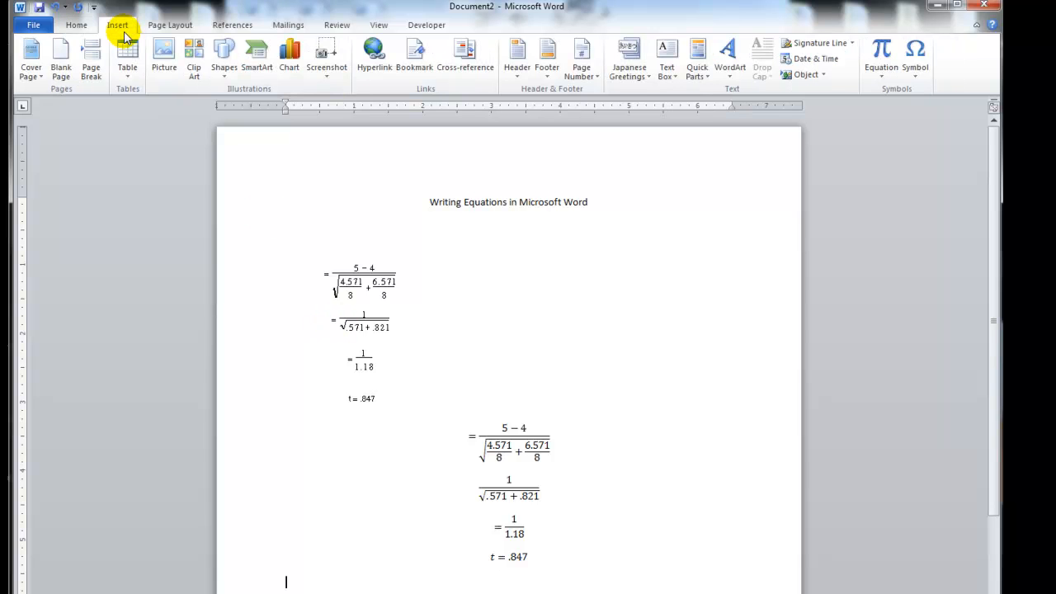
pyautogui.click(82, 26)
pyautogui.click(117, 26)
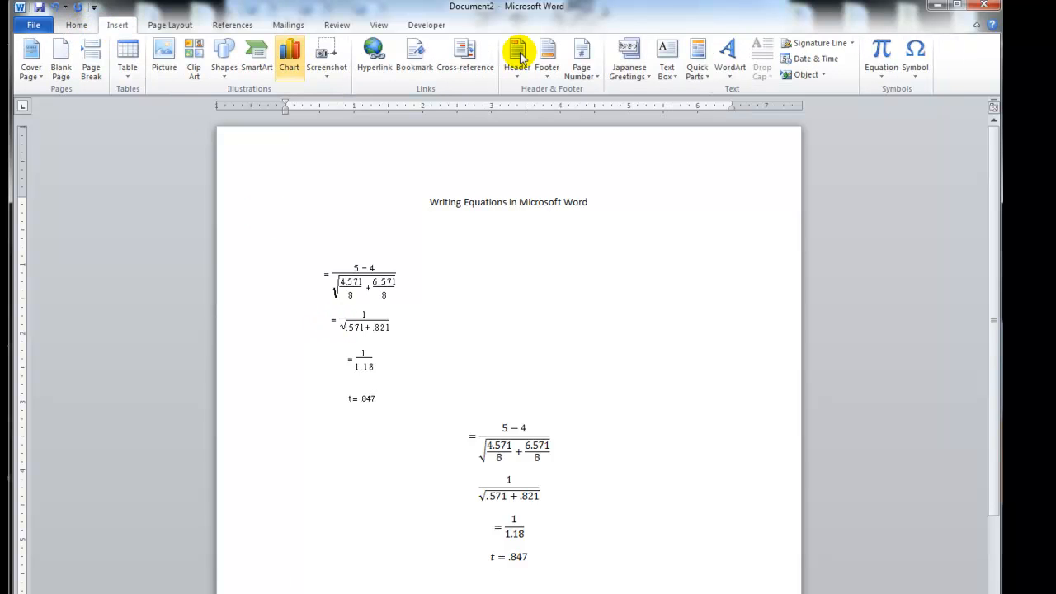
pyautogui.click(881, 74)
pyautogui.click(881, 54)
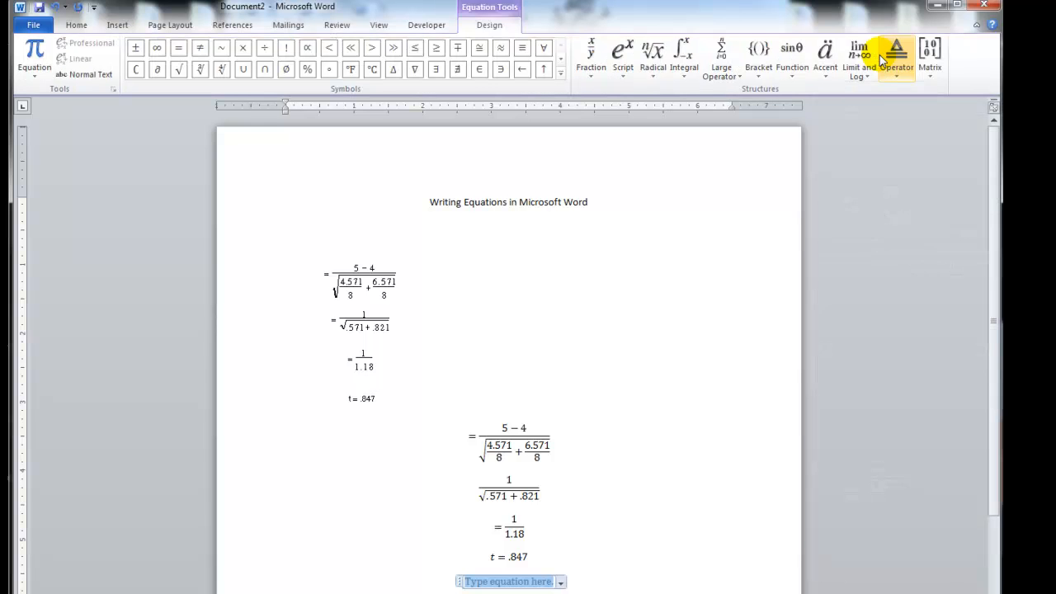
pyautogui.click(624, 66)
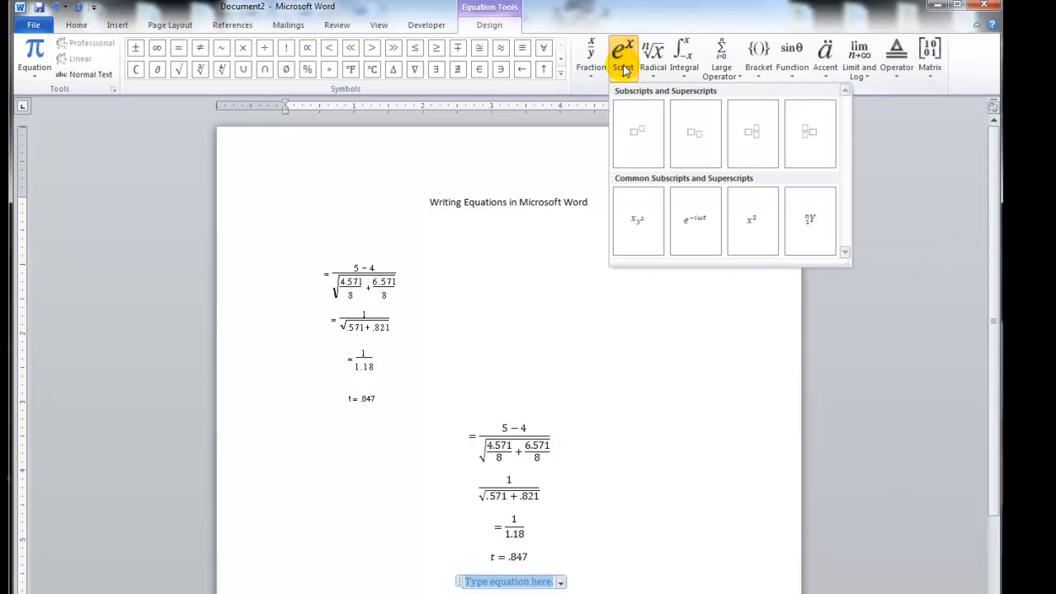
pyautogui.click(634, 131)
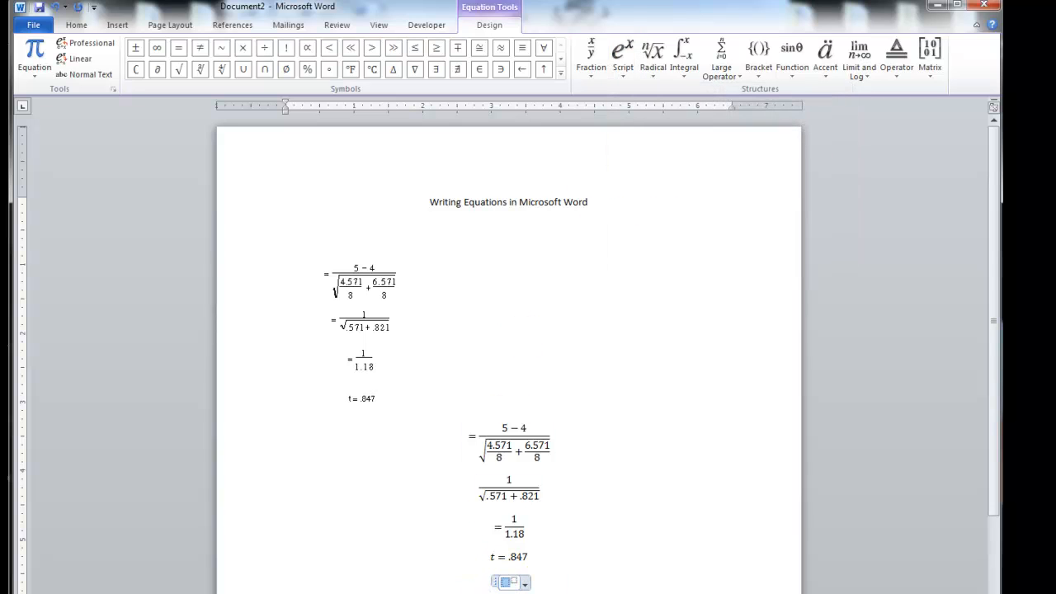
# Fill the superscript structure with base 3 and exponent 2, and leave the equation.
pyautogui.click(504, 582)
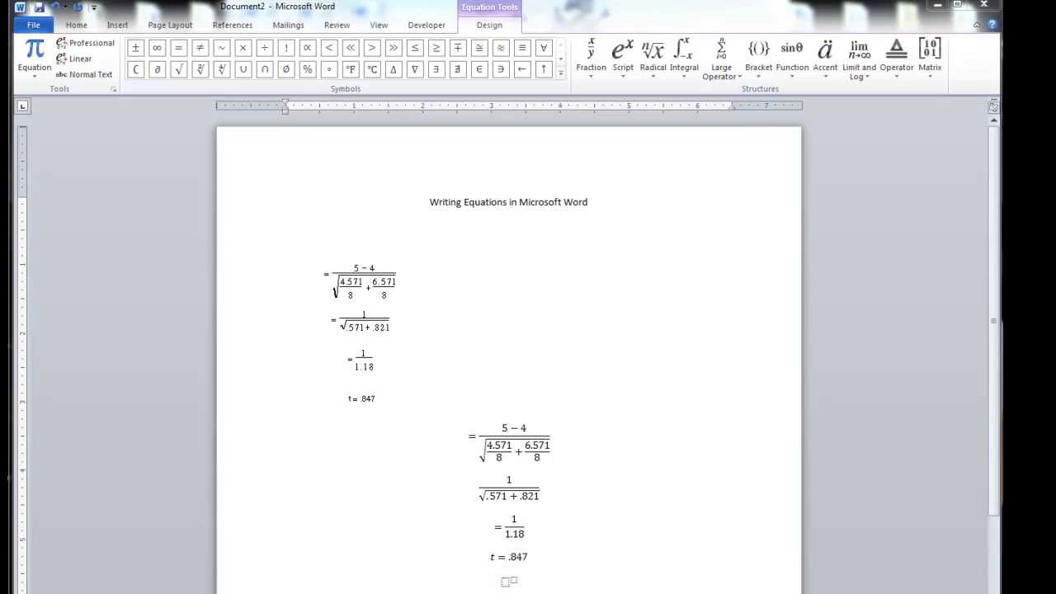
pyautogui.click(505, 581)
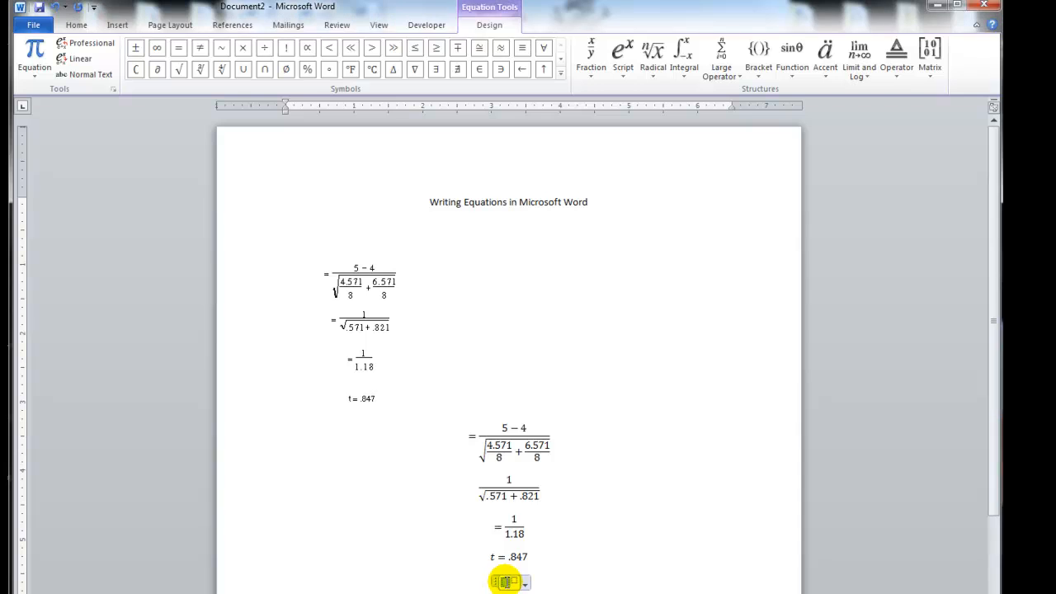
pyautogui.write('3')
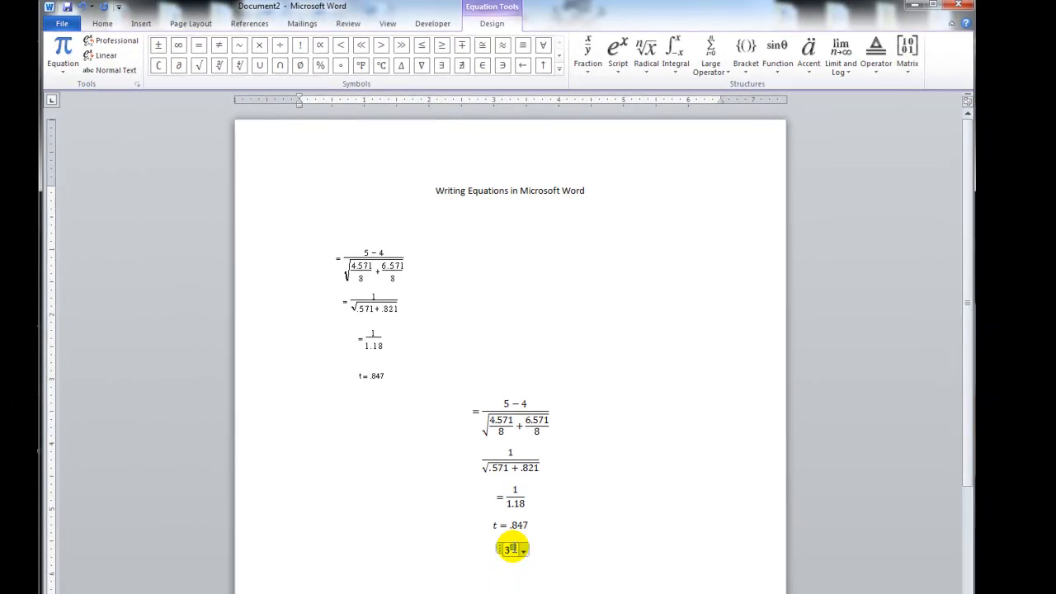
pyautogui.write('2')
pyautogui.click(549, 566)
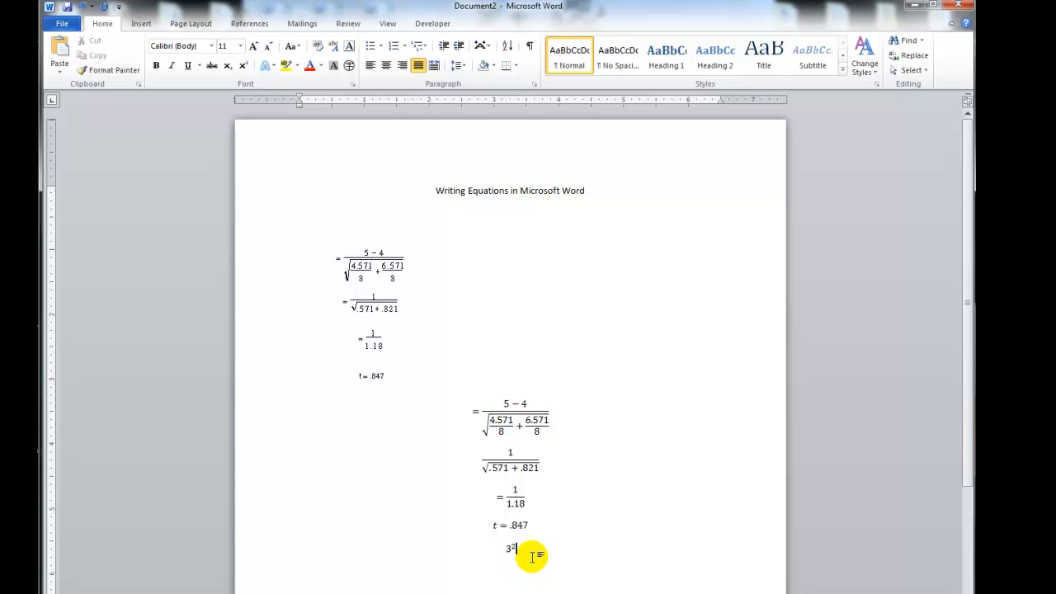
# View the built-in equation gallery and return to editing the 3² equation.
pyautogui.click(145, 23)
pyautogui.click(863, 76)
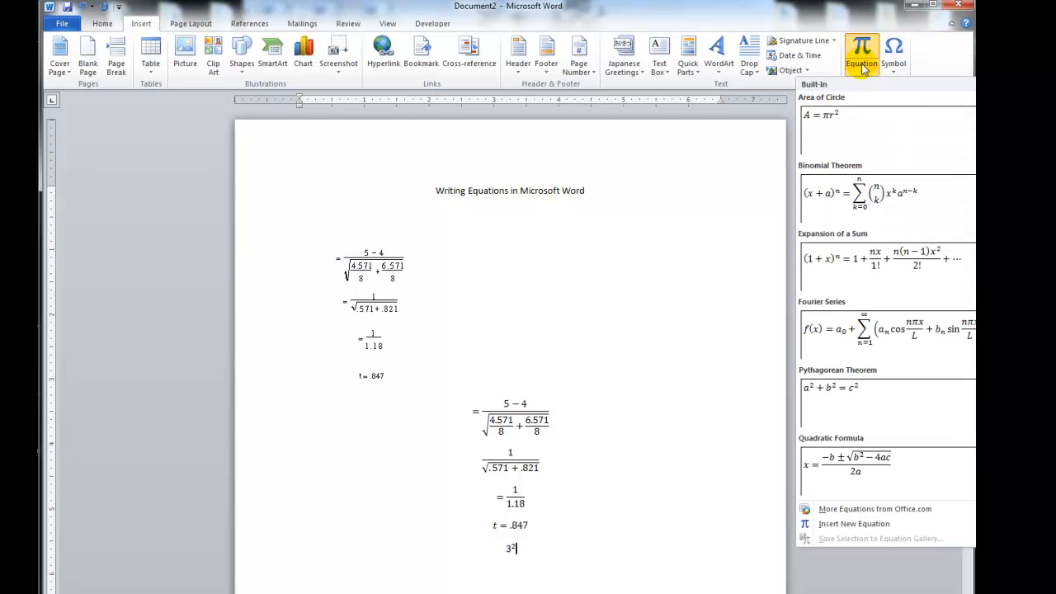
pyautogui.click(862, 46)
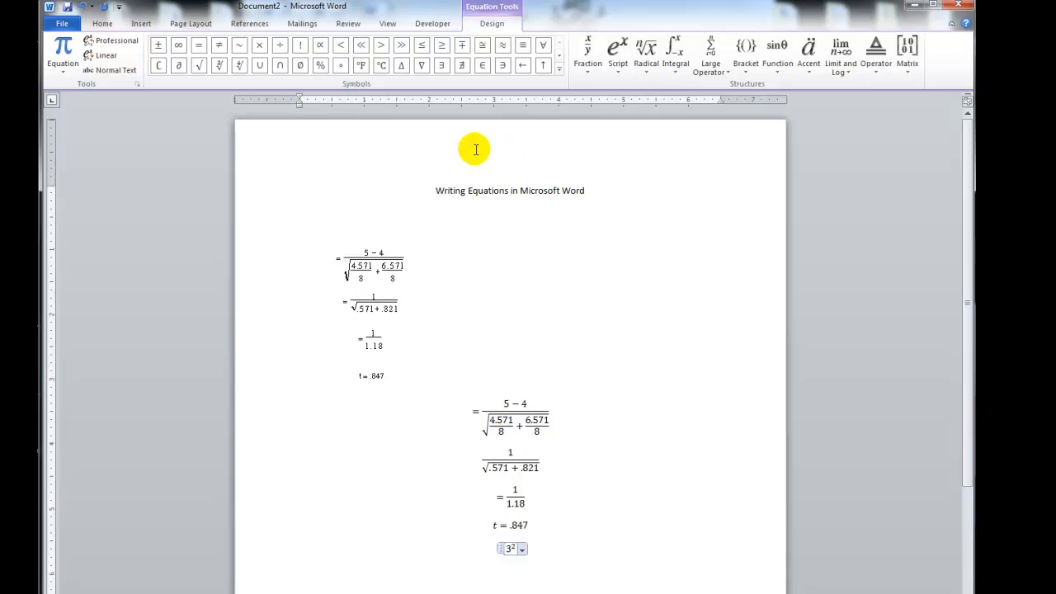